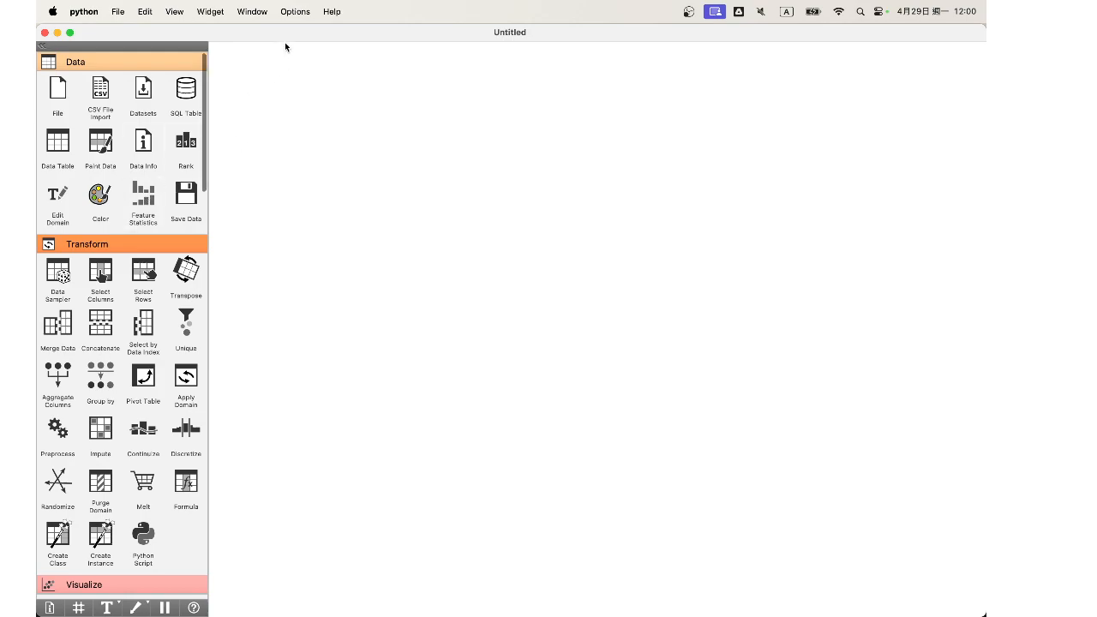
# Step: Check in the add-on installer that the Text add-on is selected, and confirm the selection
pyautogui.click(240, 15)
pyautogui.moveTo(291, 13)
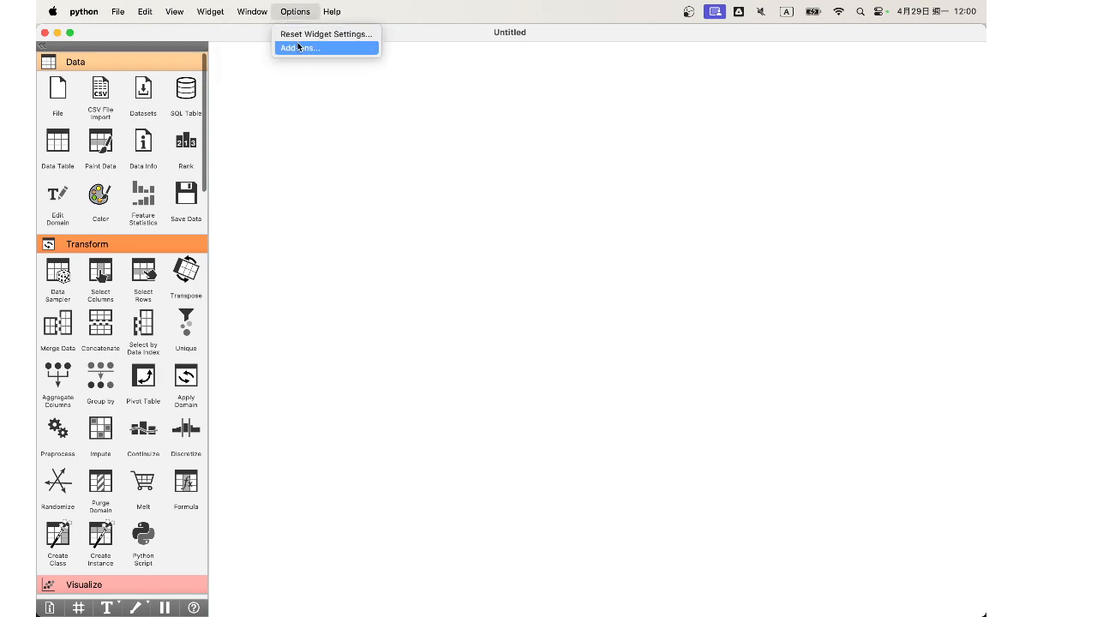
pyautogui.click(300, 48)
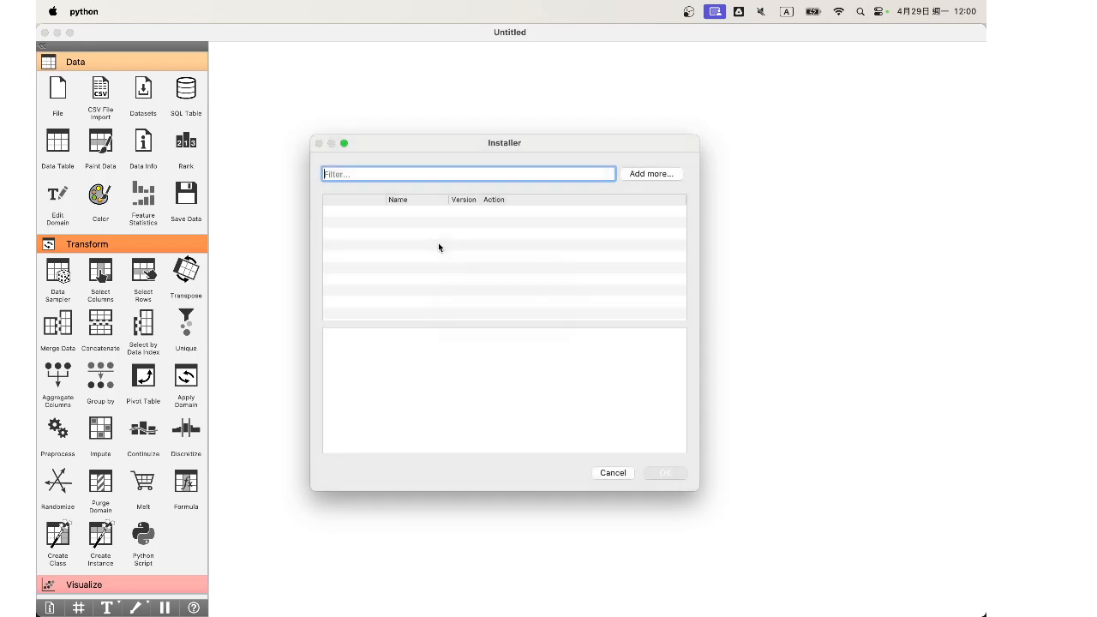
pyautogui.scroll(-5, 403, 296)
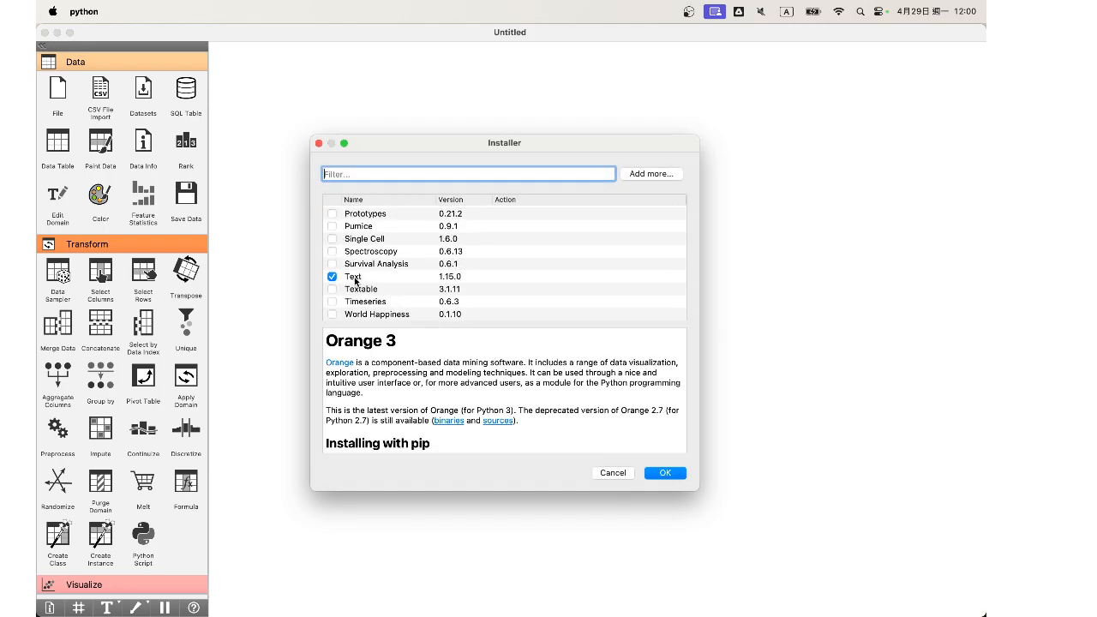
pyautogui.click(666, 470)
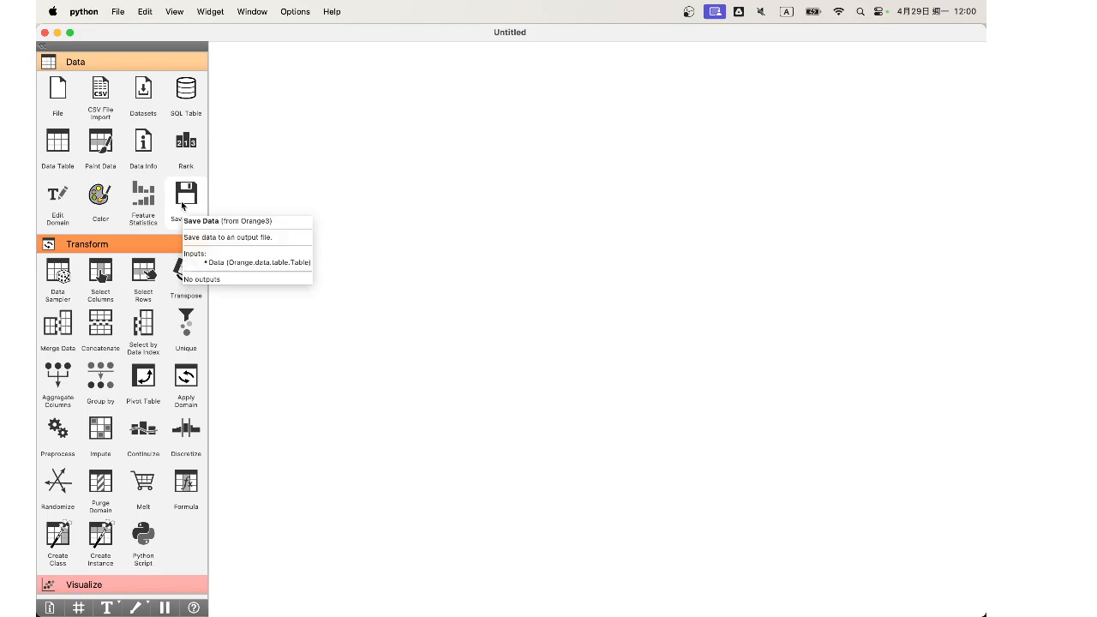
# Step: Add a Corpus widget from the Text Mining category to the empty canvas
pyautogui.scroll(-20, 182, 205)
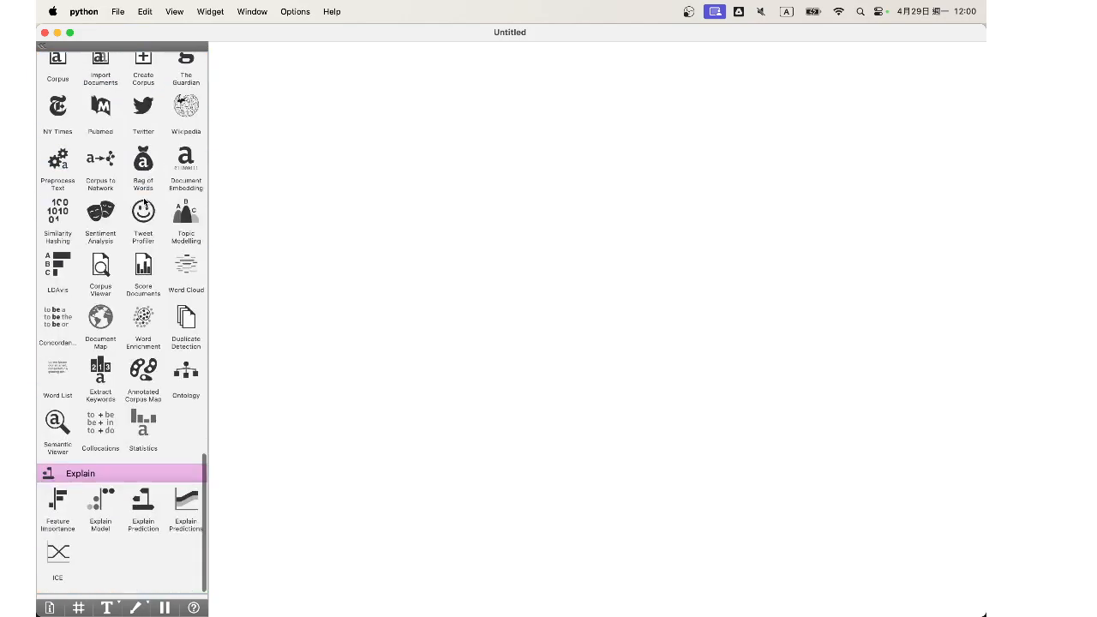
pyautogui.scroll(10, 120, 461)
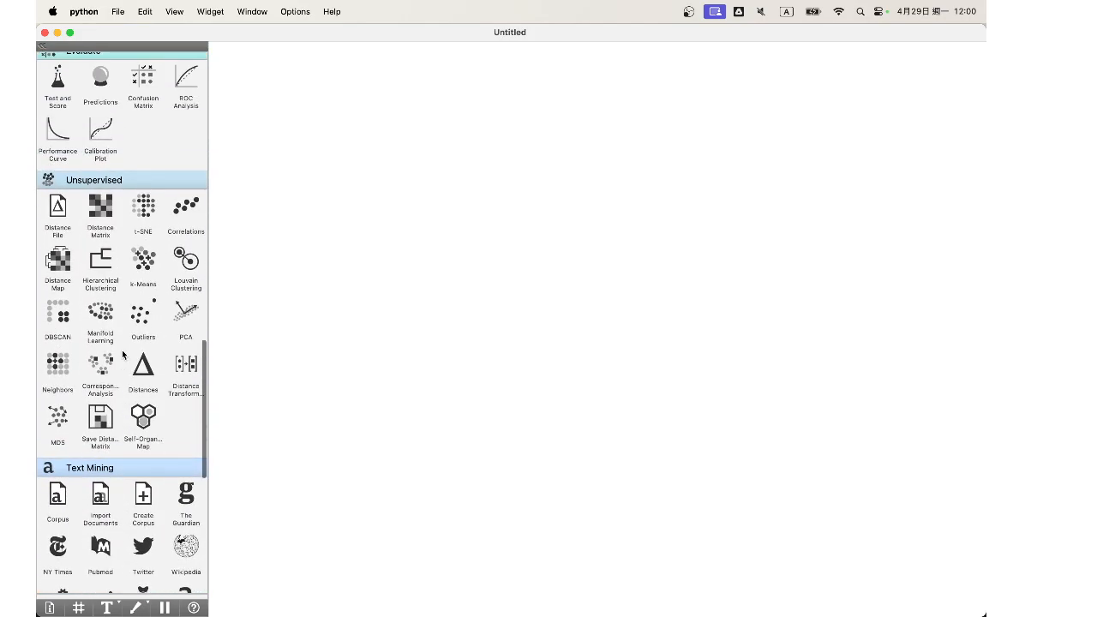
pyautogui.scroll(-10, 122, 354)
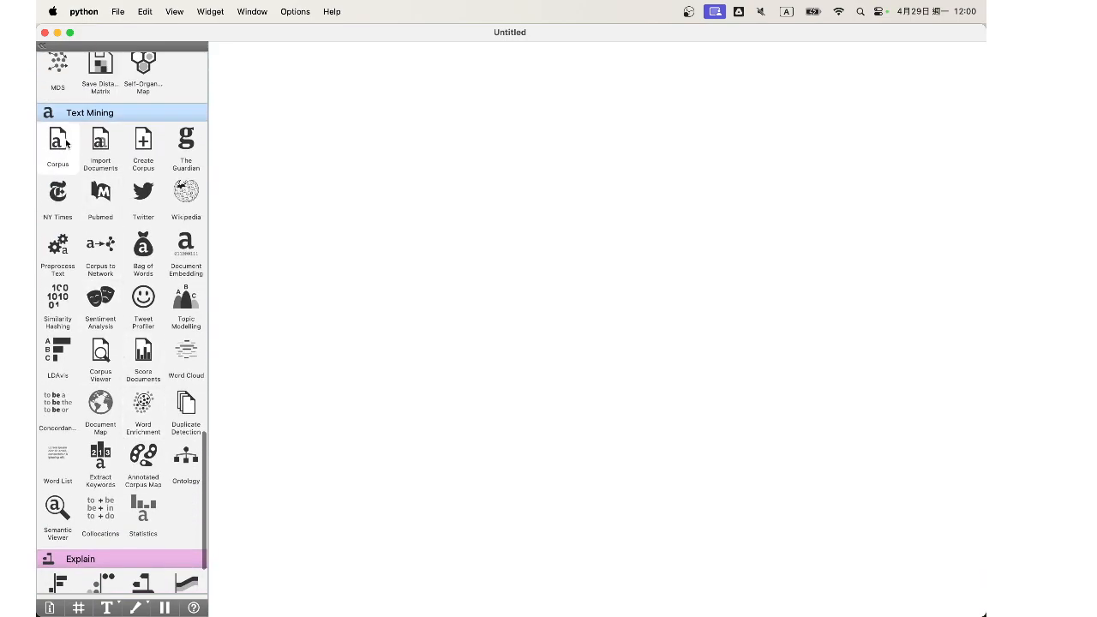
pyautogui.moveTo(58, 142); pyautogui.dragTo(327, 175)
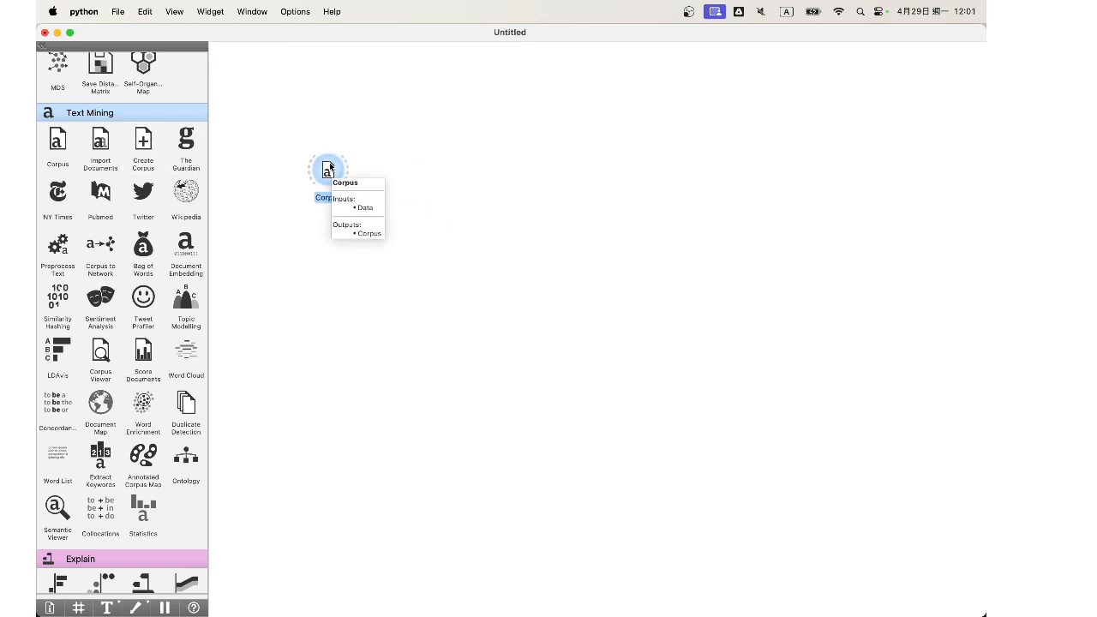
# Step: Examine the Corpus widget's settings and its list of available corpus files, leaving grimm-tales-selected.tab selected
pyautogui.doubleClick(329, 168)
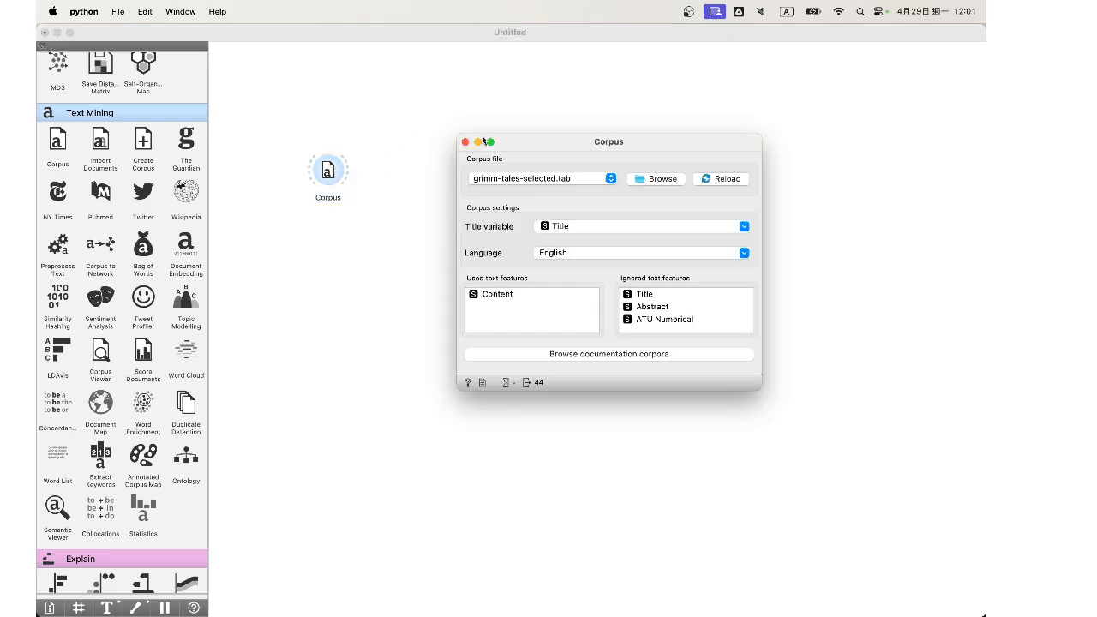
pyautogui.click(467, 142)
pyautogui.doubleClick(329, 171)
pyautogui.click(479, 182)
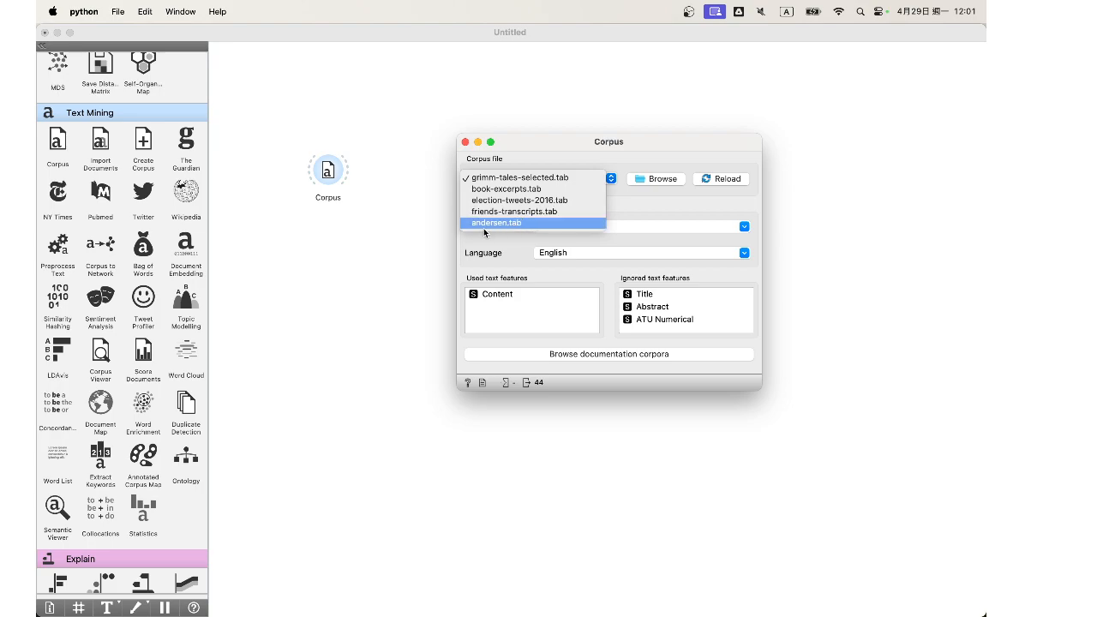
pyautogui.click(435, 227)
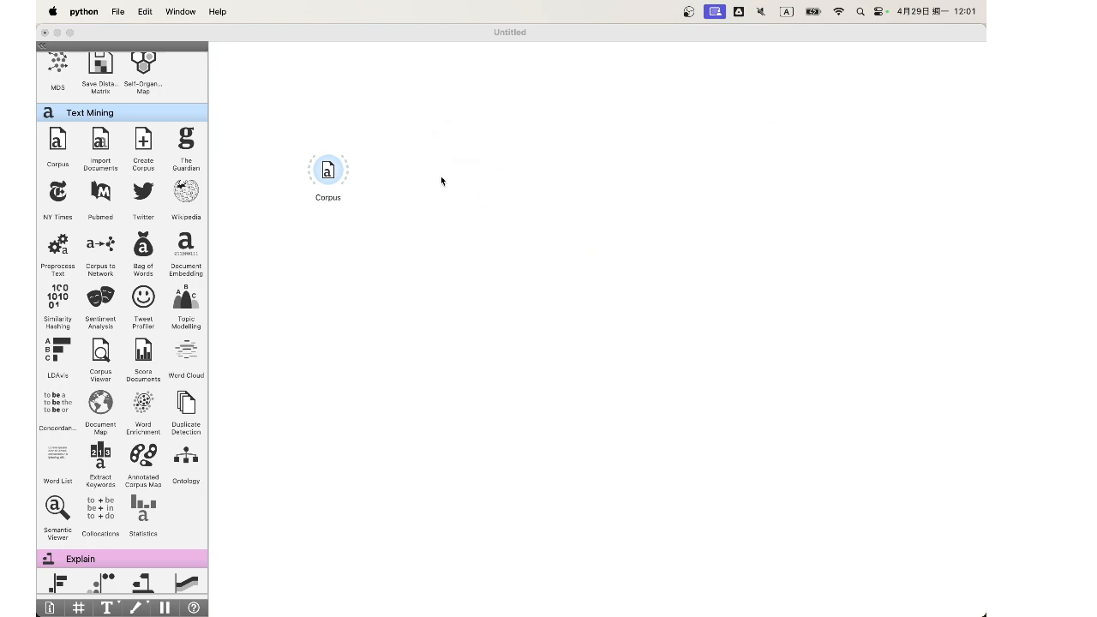
pyautogui.doubleClick(329, 175)
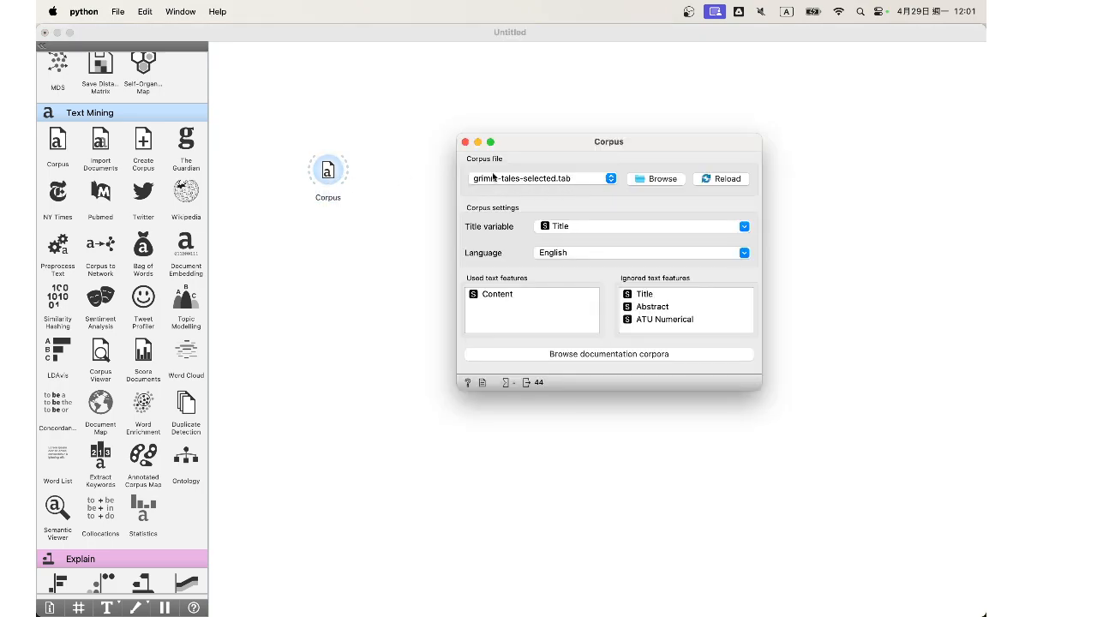
pyautogui.click(465, 142)
# Step: Add a Data Table widget beside the Corpus widget and connect the Corpus output to it
pyautogui.scroll(15, 73, 175)
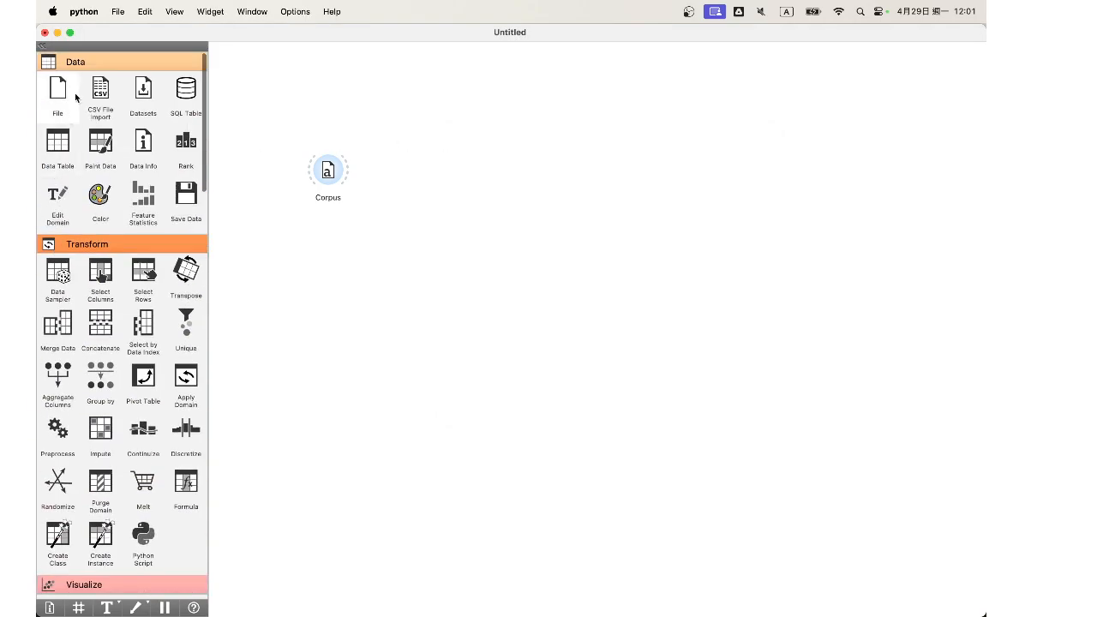
pyautogui.moveTo(58, 143); pyautogui.dragTo(421, 147)
pyautogui.moveTo(348, 171); pyautogui.dragTo(478, 174)
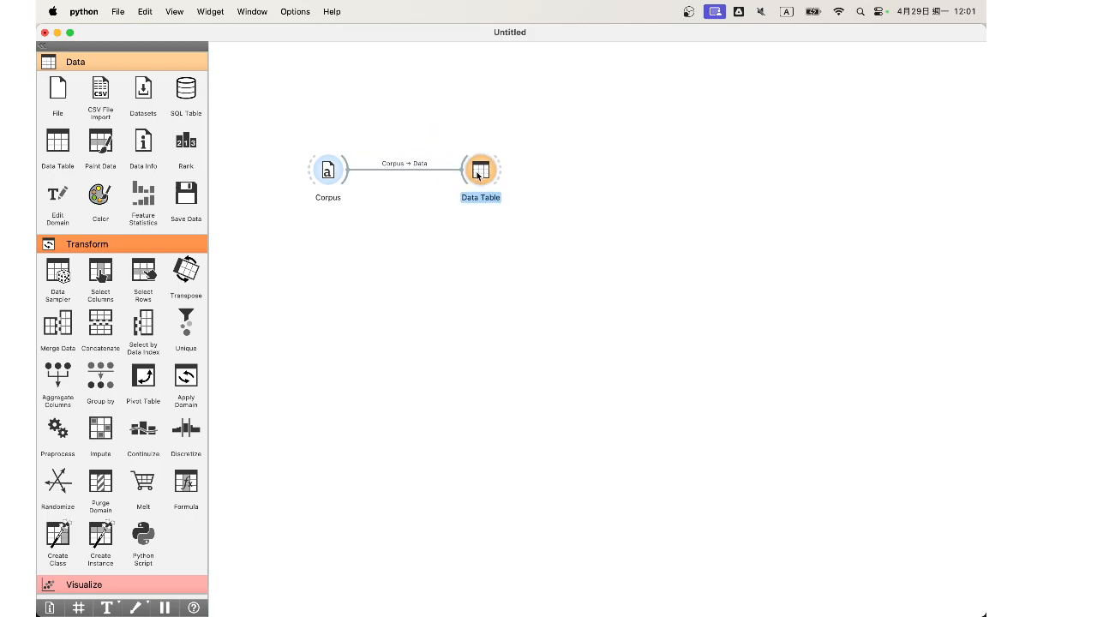
# Step: Examine the corpus rows in the Data Table, widening the ATU Topic, Title and ATU Type columns to read their entries
pyautogui.doubleClick(478, 174)
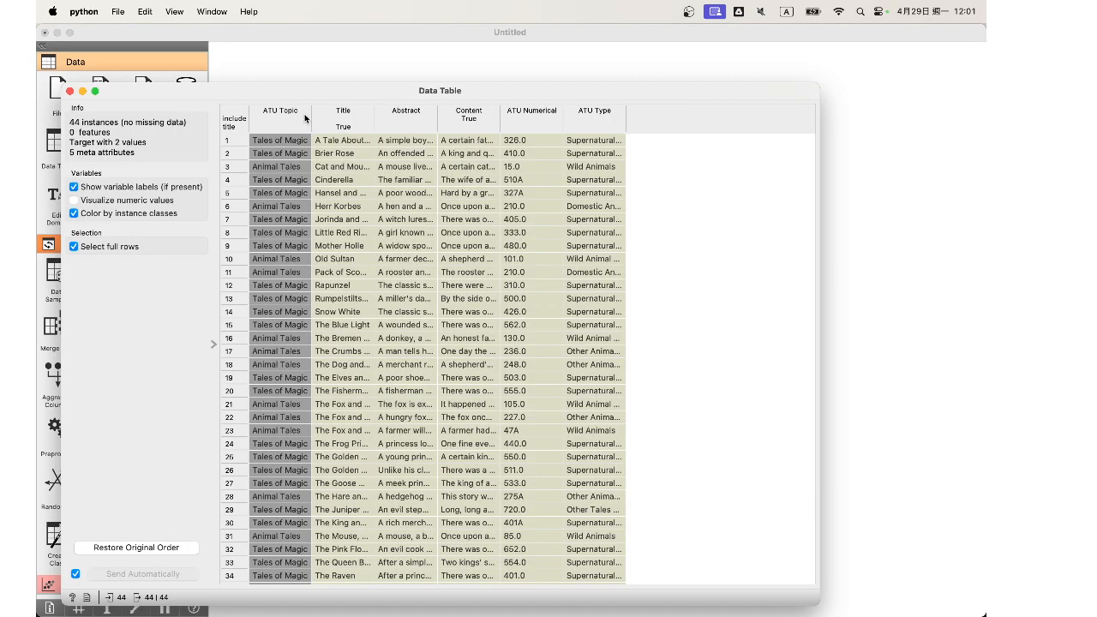
pyautogui.moveTo(310, 115); pyautogui.dragTo(359, 117)
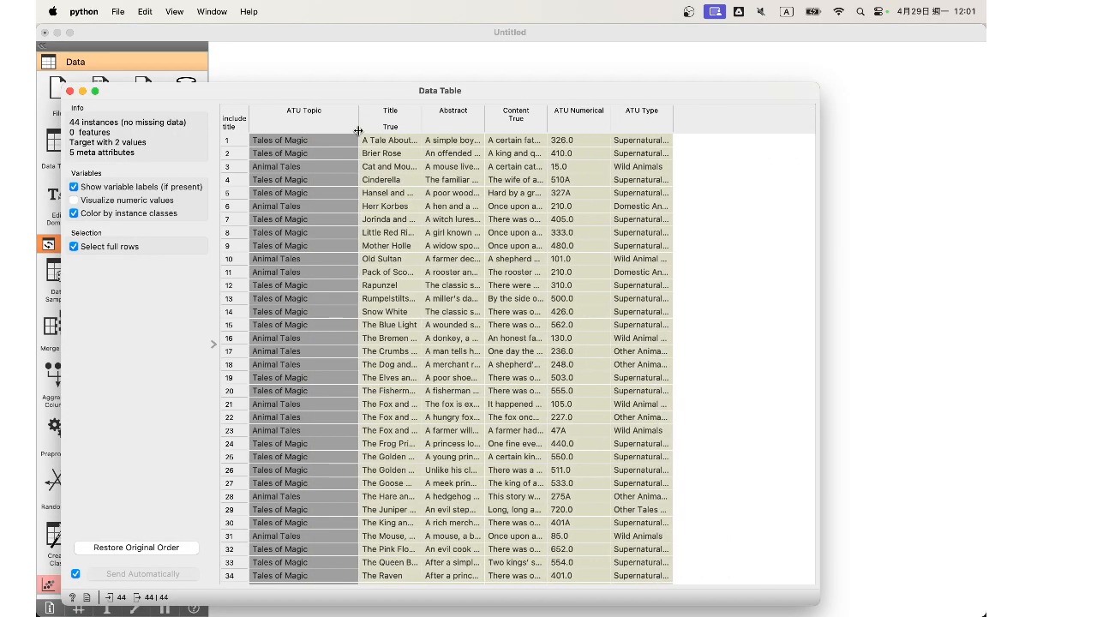
pyautogui.moveTo(306, 89); pyautogui.dragTo(456, 90)
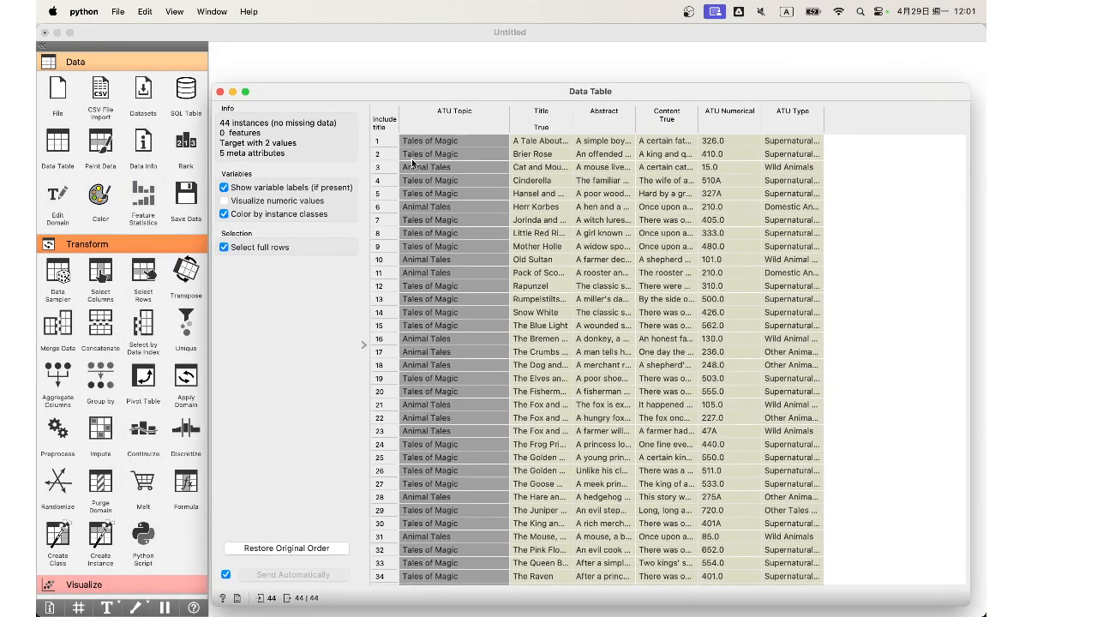
pyautogui.scroll(-5, 468, 165)
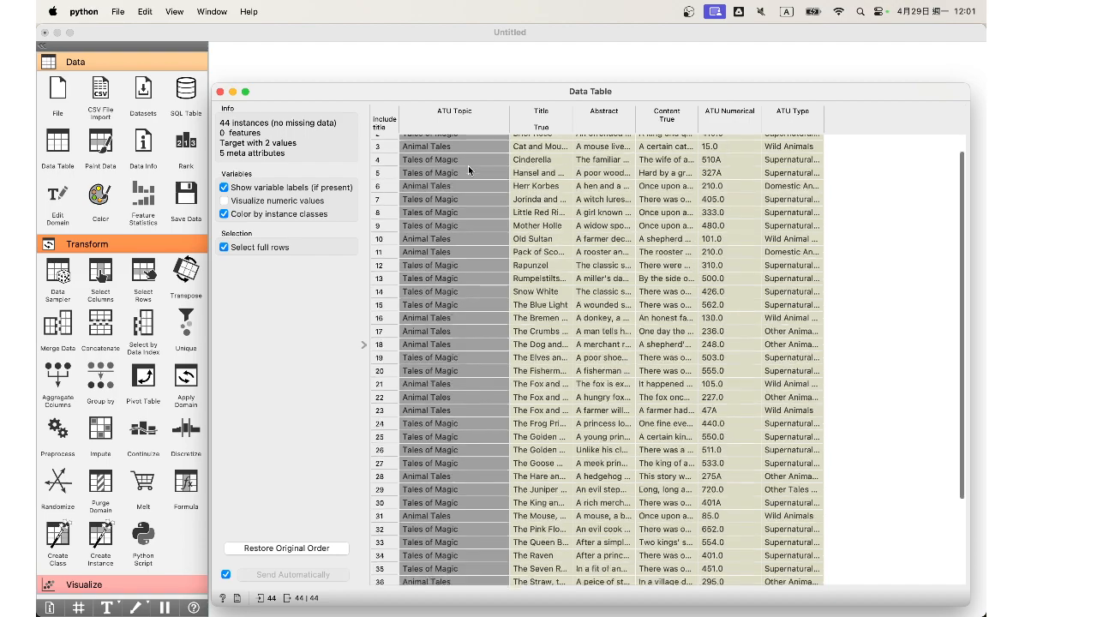
pyautogui.scroll(5, 468, 165)
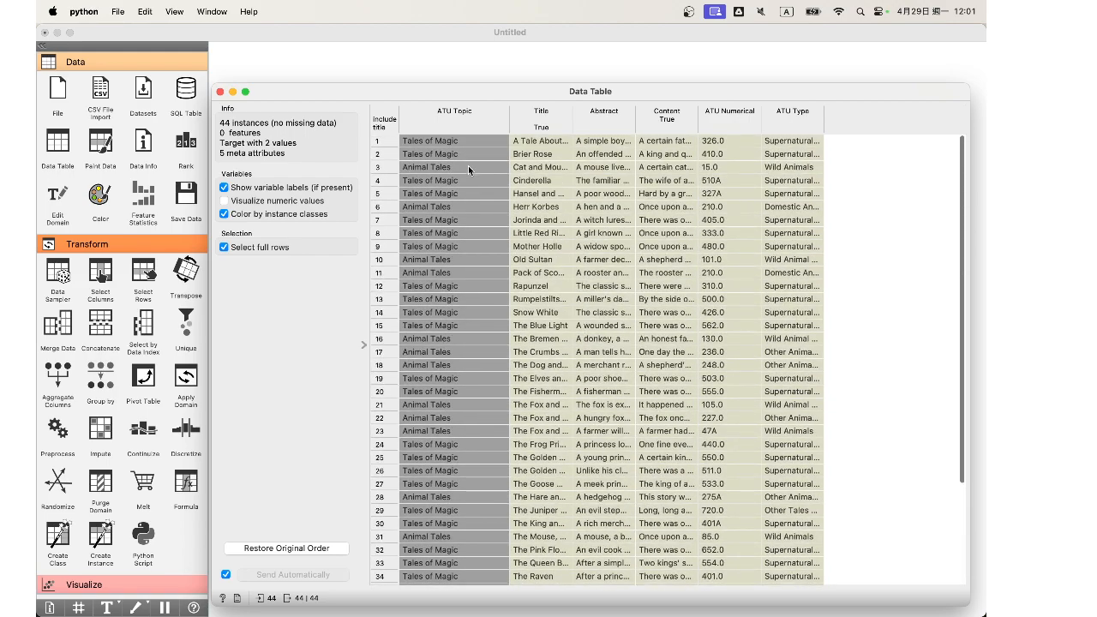
pyautogui.moveTo(572, 126); pyautogui.dragTo(685, 112)
pyautogui.moveTo(811, 111); pyautogui.dragTo(919, 113)
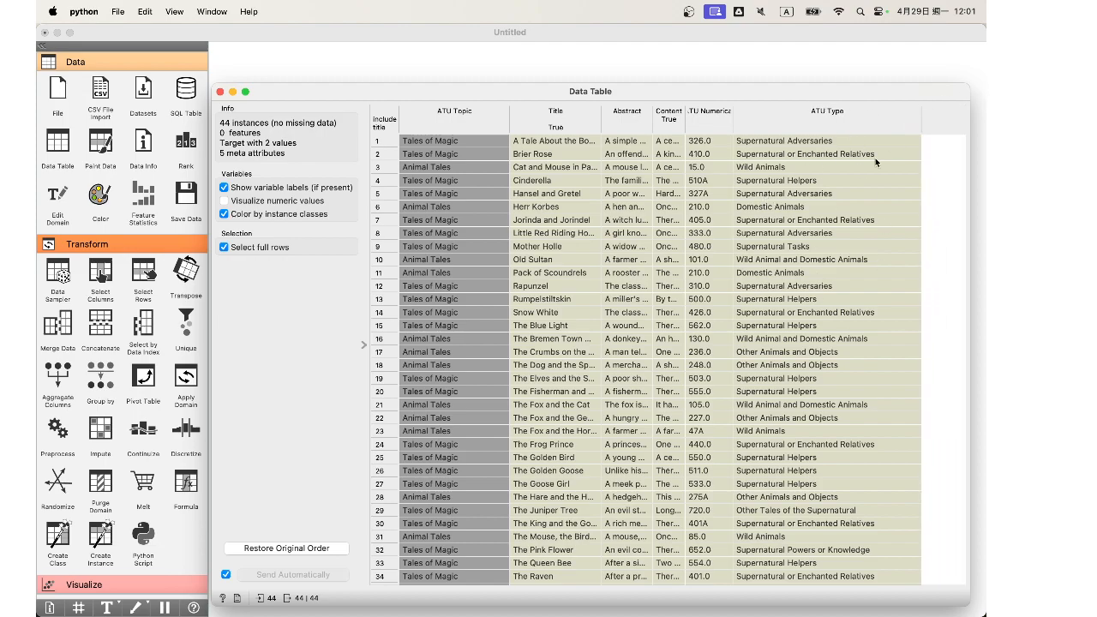
# Step: Close the table view and delete the Data Table widget from the workflow
pyautogui.click(219, 91)
pyautogui.click(486, 172)
pyautogui.press('BackSpace')
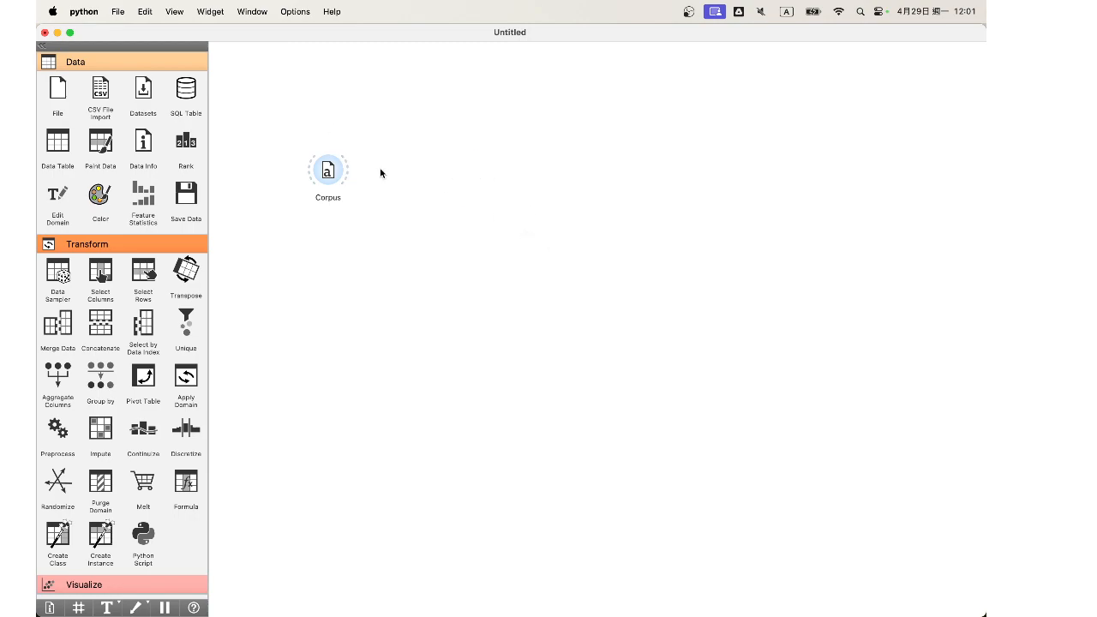
# Step: Move the Corpus widget slightly up, then add a Preprocess Text widget below it and connect the Corpus output to it
pyautogui.moveTo(329, 171); pyautogui.dragTo(308, 118)
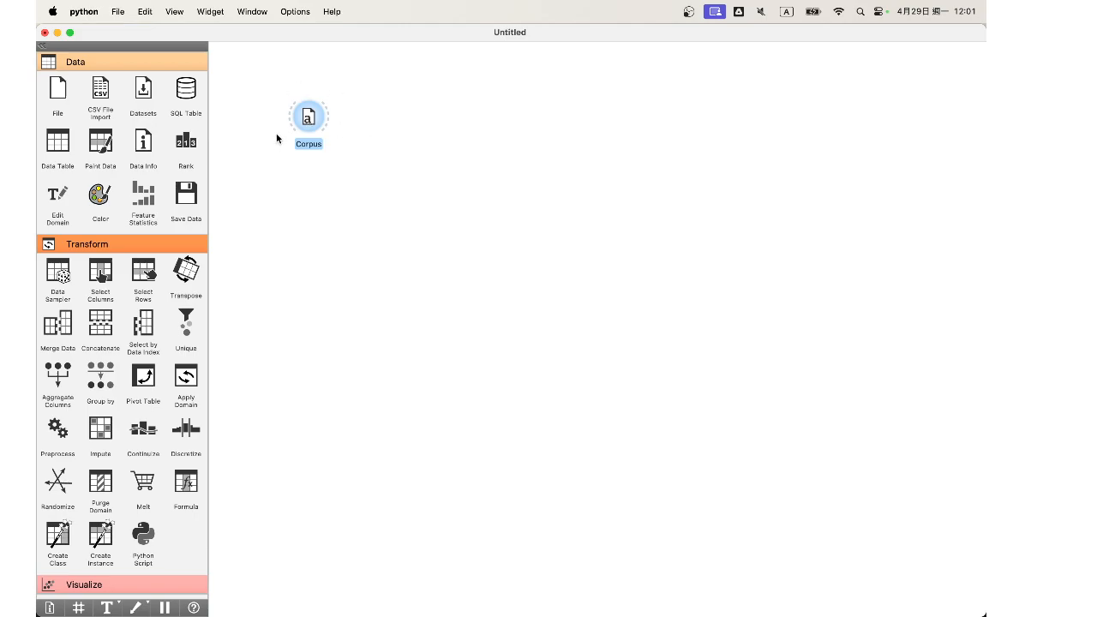
pyautogui.scroll(-15, 164, 227)
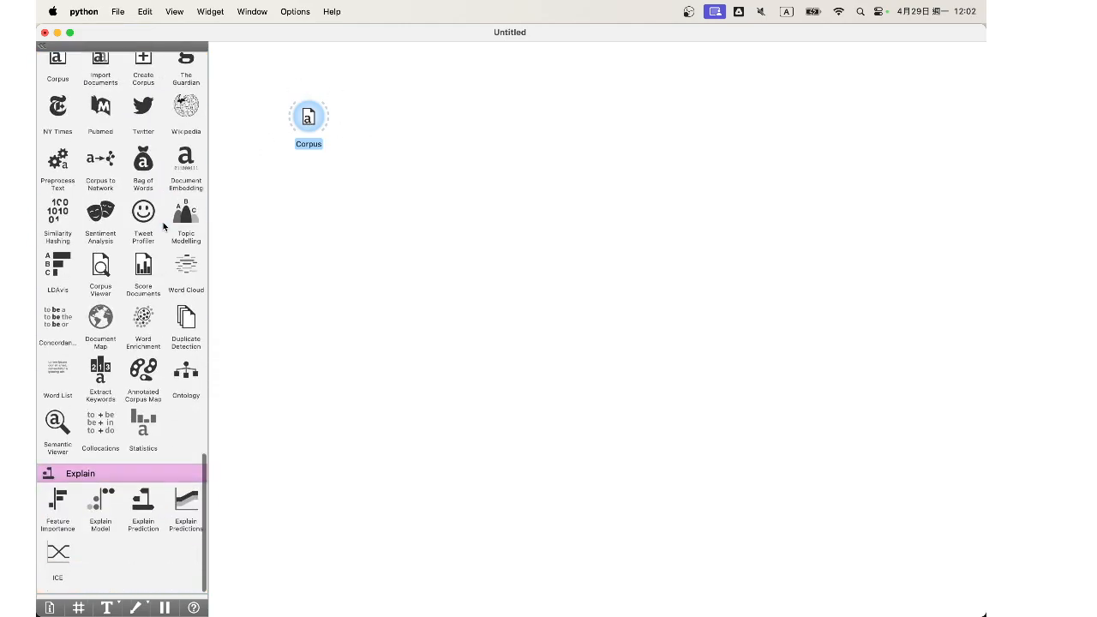
pyautogui.scroll(4, 158, 291)
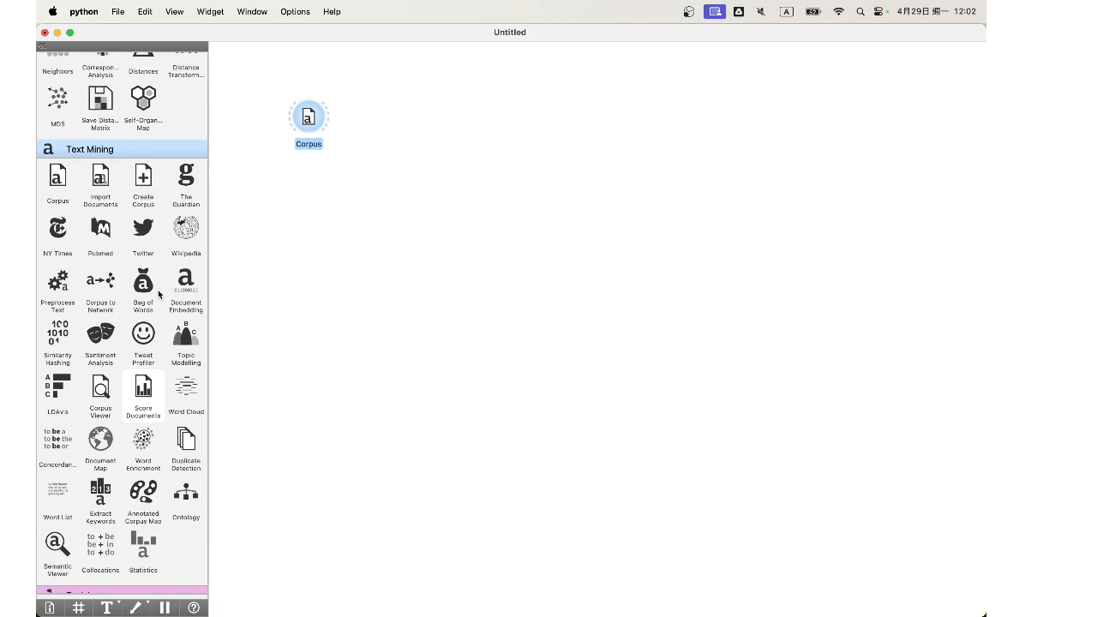
pyautogui.scroll(-1, 158, 290)
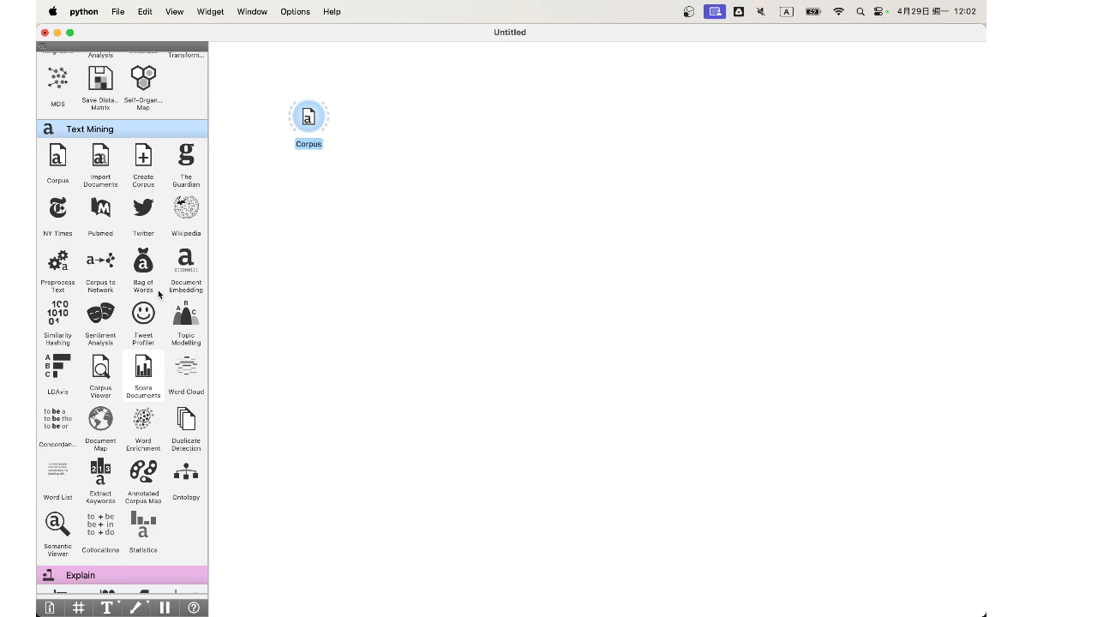
pyautogui.moveTo(46, 270); pyautogui.dragTo(407, 115)
pyautogui.moveTo(333, 115); pyautogui.dragTo(388, 257)
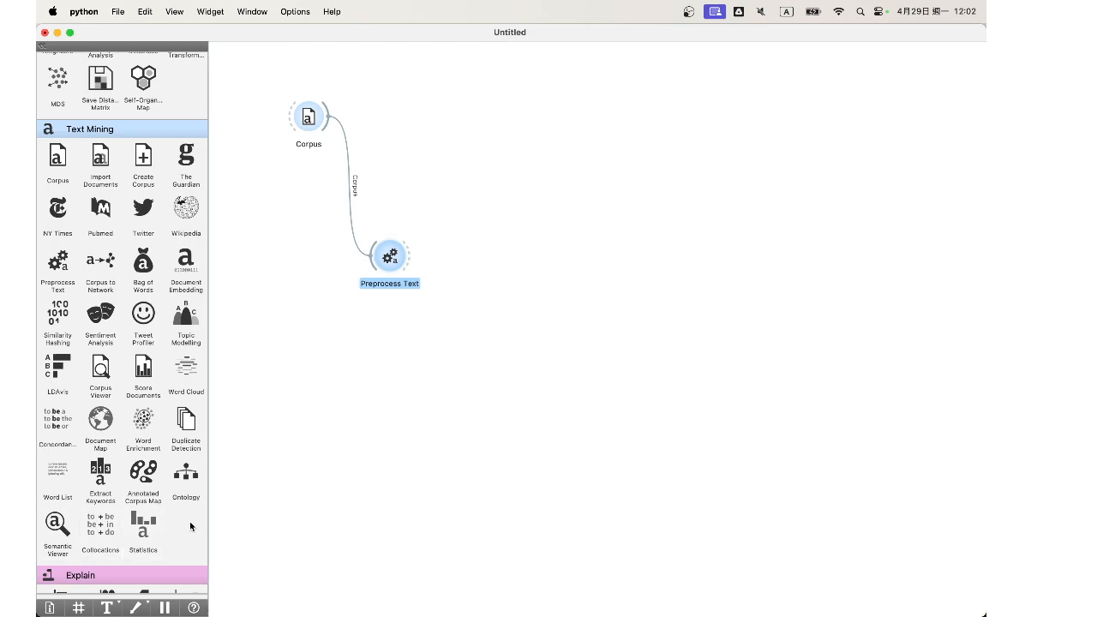
# Step: Add a Corpus Viewer widget linked to the Corpus widget's output
pyautogui.moveTo(329, 114); pyautogui.dragTo(377, 111)
pyautogui.write('cor')
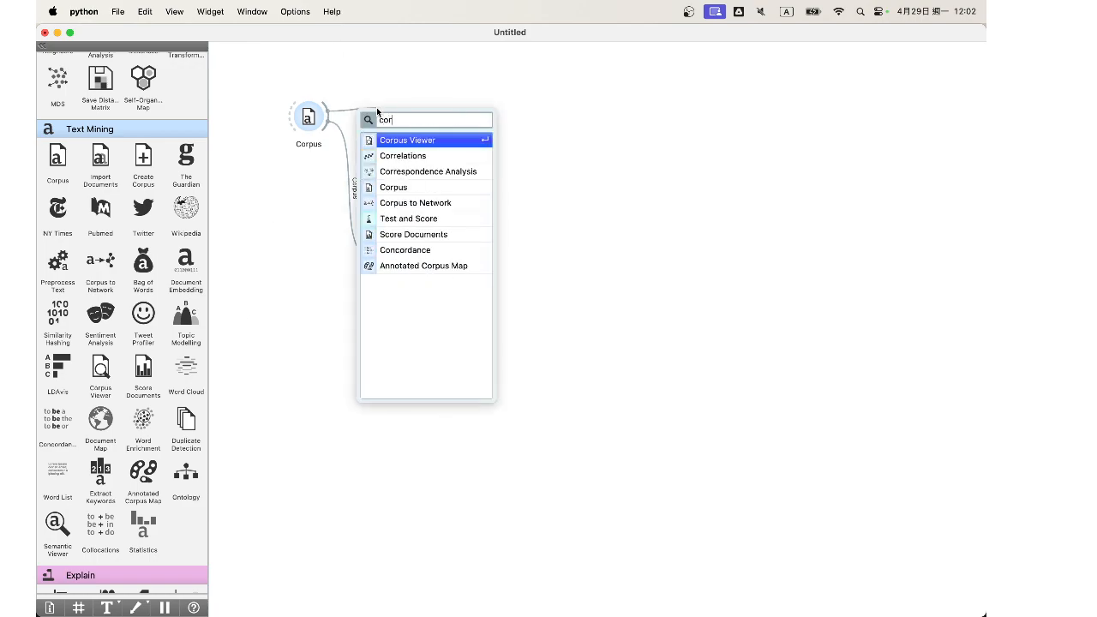
pyautogui.click(436, 140)
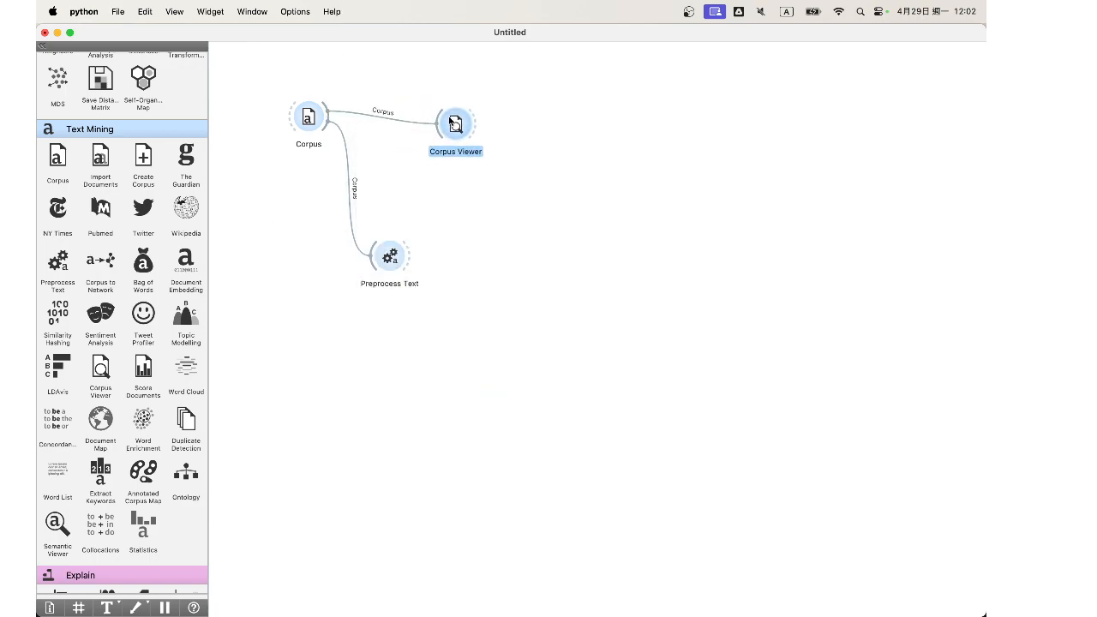
# Step: Read through the first tale in the Corpus Viewer and close the viewer
pyautogui.doubleClick(454, 124)
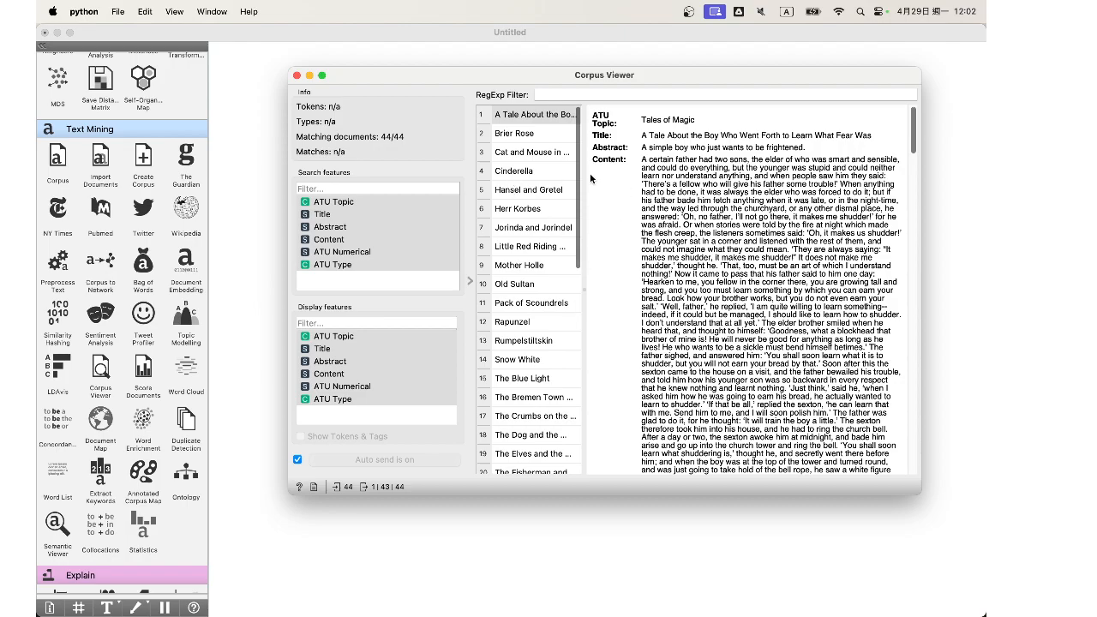
pyautogui.scroll(-15, 716, 212)
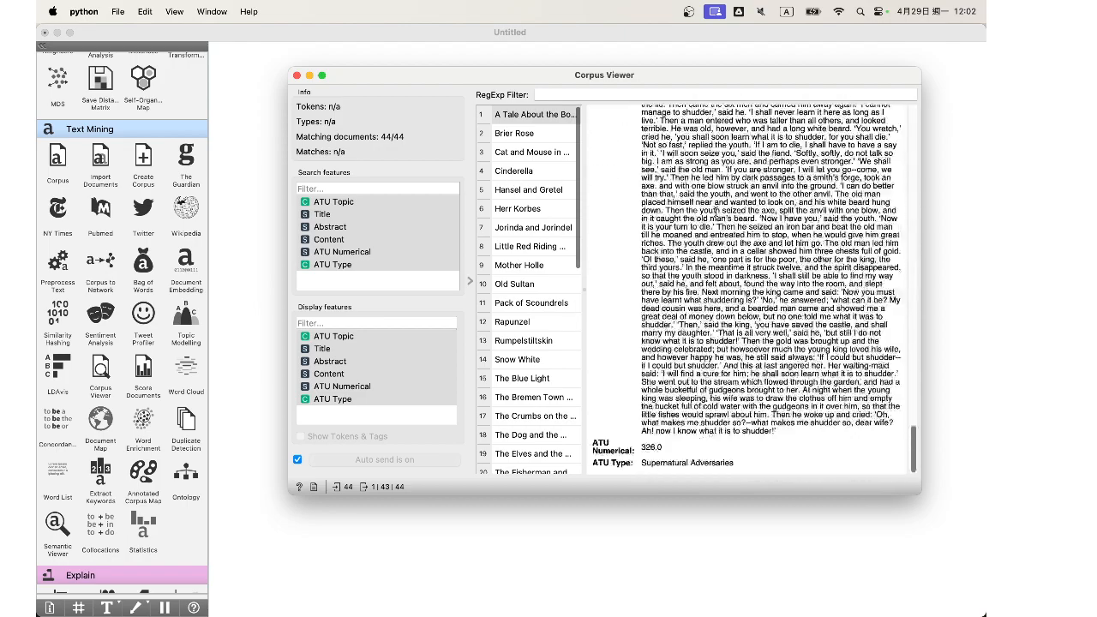
pyautogui.click(296, 75)
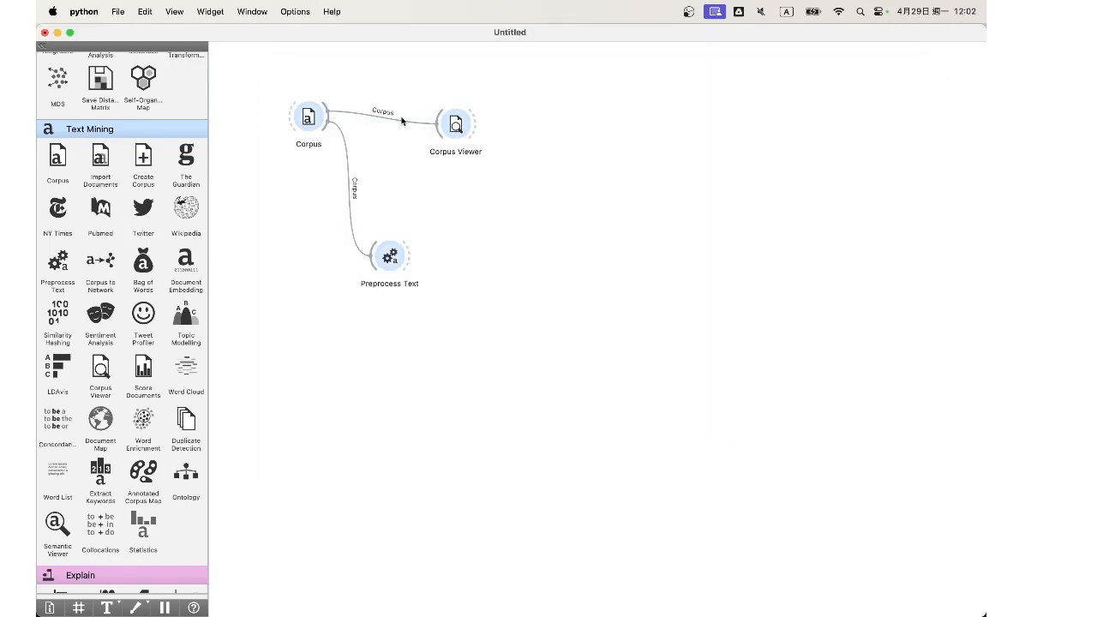
# Step: Rearrange the workflow by moving Corpus Viewer higher and Preprocess Text closer to the Corpus widget
pyautogui.moveTo(462, 113); pyautogui.dragTo(461, 74)
pyautogui.moveTo(382, 264); pyautogui.dragTo(399, 204)
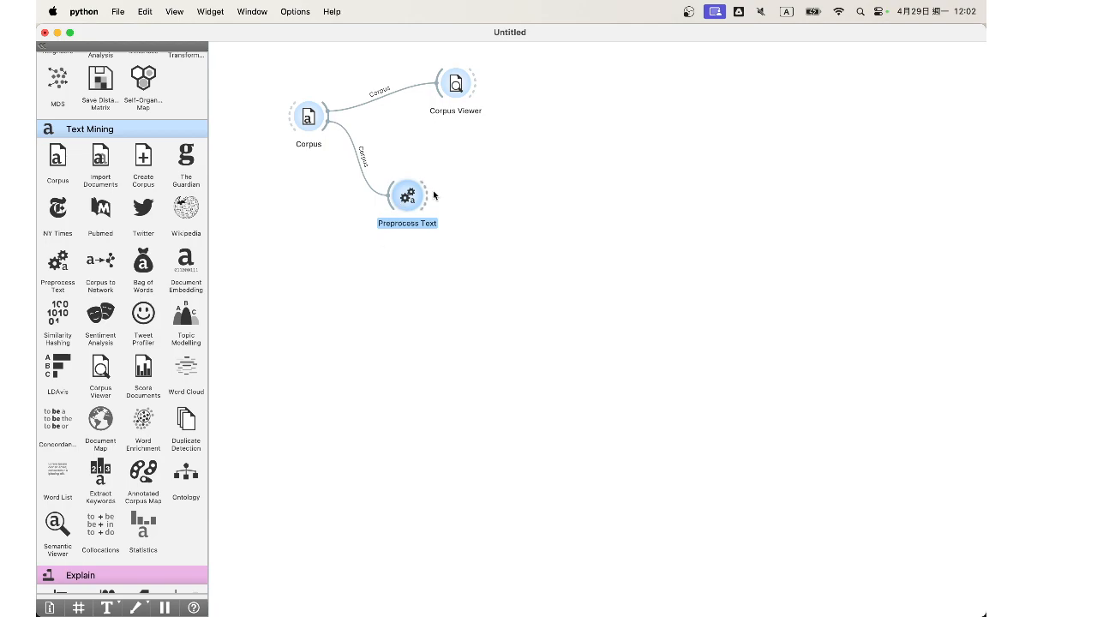
# Step: Review the transformation, tokenization and filtering settings of the Preprocess Text widget
pyautogui.doubleClick(408, 195)
pyautogui.moveTo(695, 126); pyautogui.dragTo(657, 117)
pyautogui.scroll(-3, 645, 179)
pyautogui.scroll(3, 645, 178)
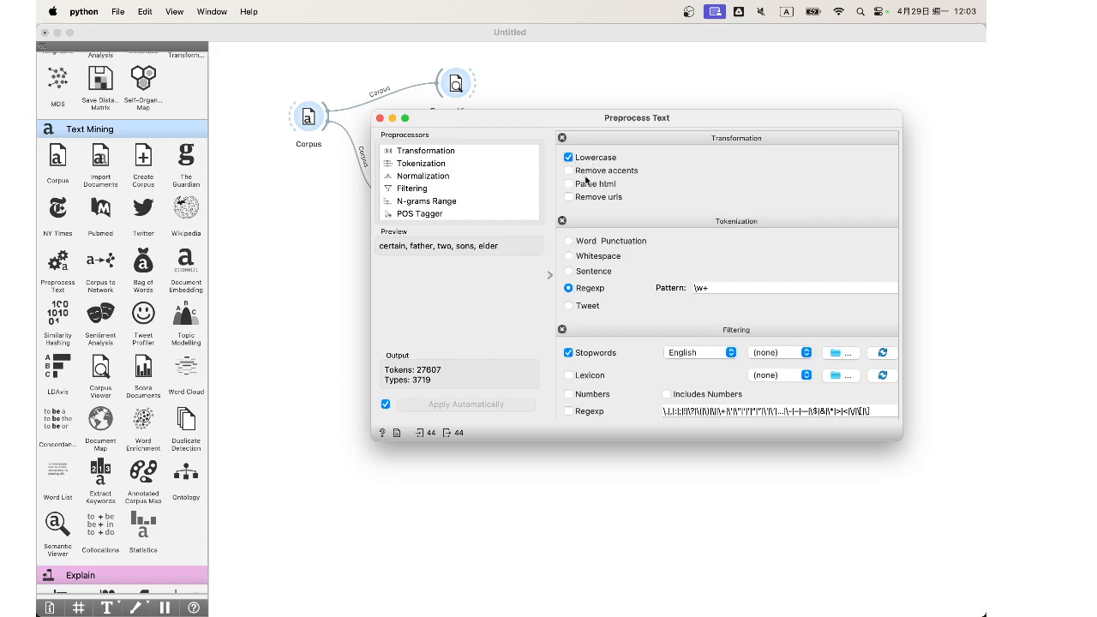
pyautogui.scroll(-2, 603, 280)
pyautogui.scroll(-3, 602, 281)
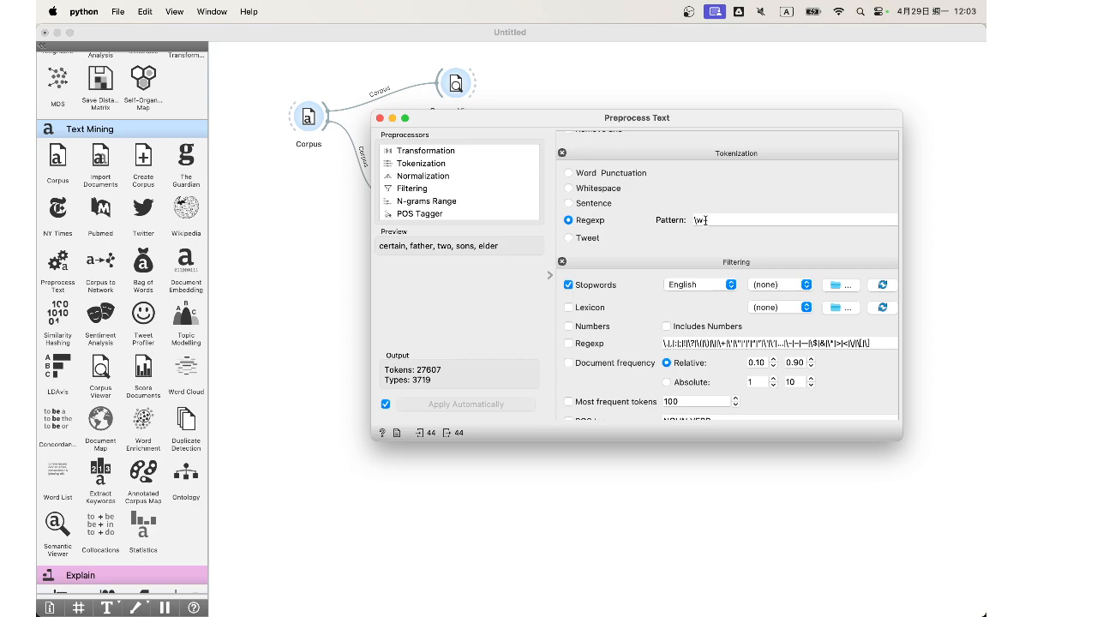
pyautogui.scroll(-1, 699, 222)
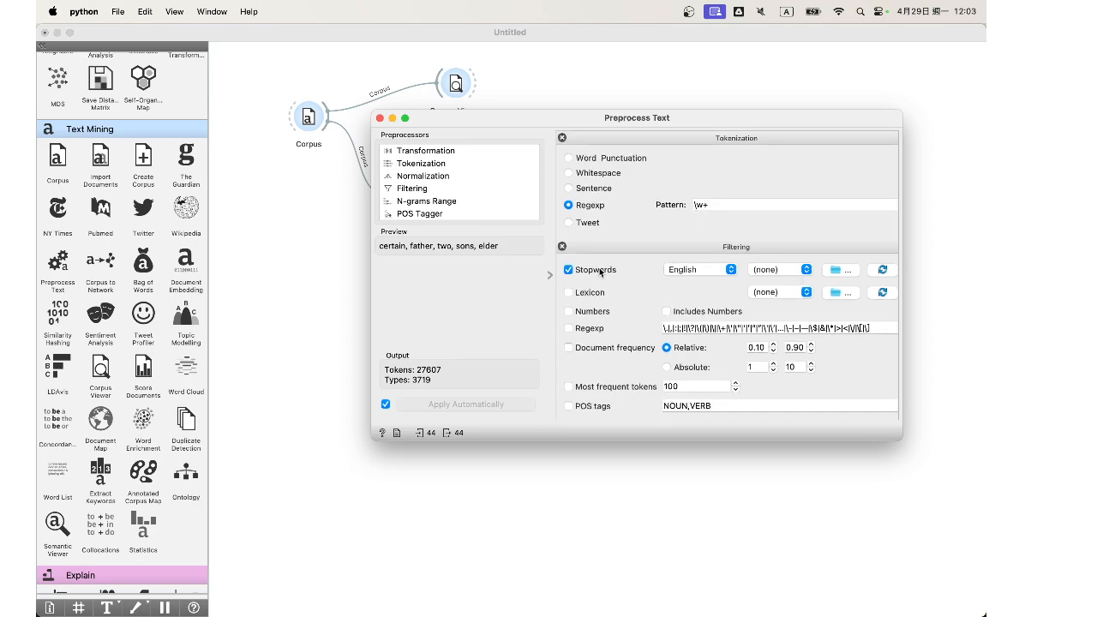
# Step: Close the Preprocess Text settings and add a Word Cloud widget linked to the Preprocess Text output
pyautogui.click(380, 120)
pyautogui.moveTo(186, 370); pyautogui.dragTo(511, 196)
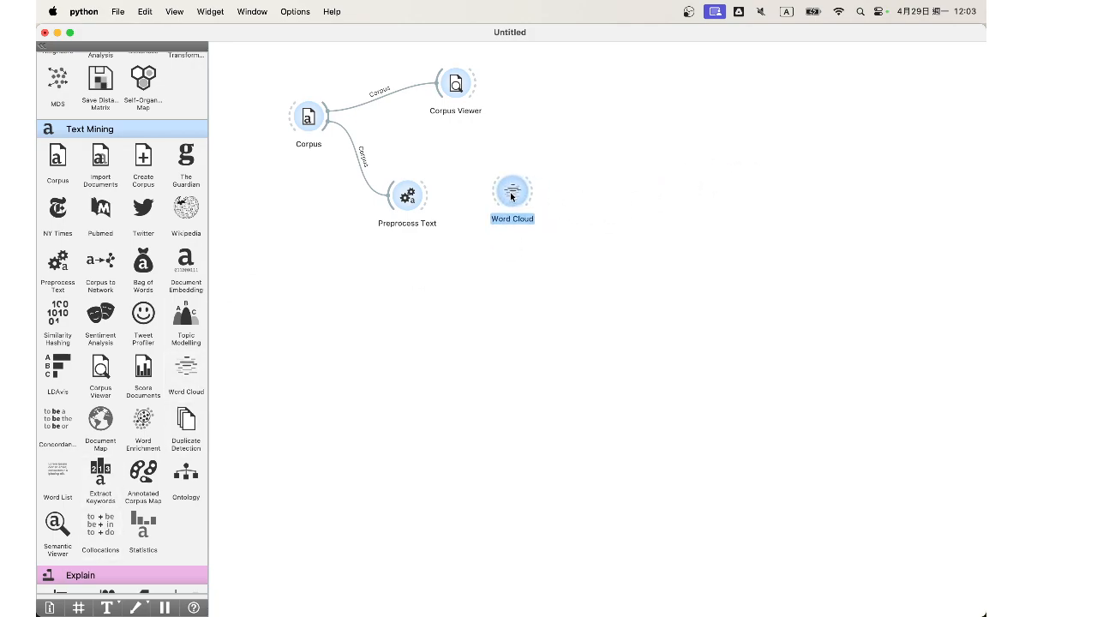
pyautogui.moveTo(426, 196); pyautogui.dragTo(493, 203)
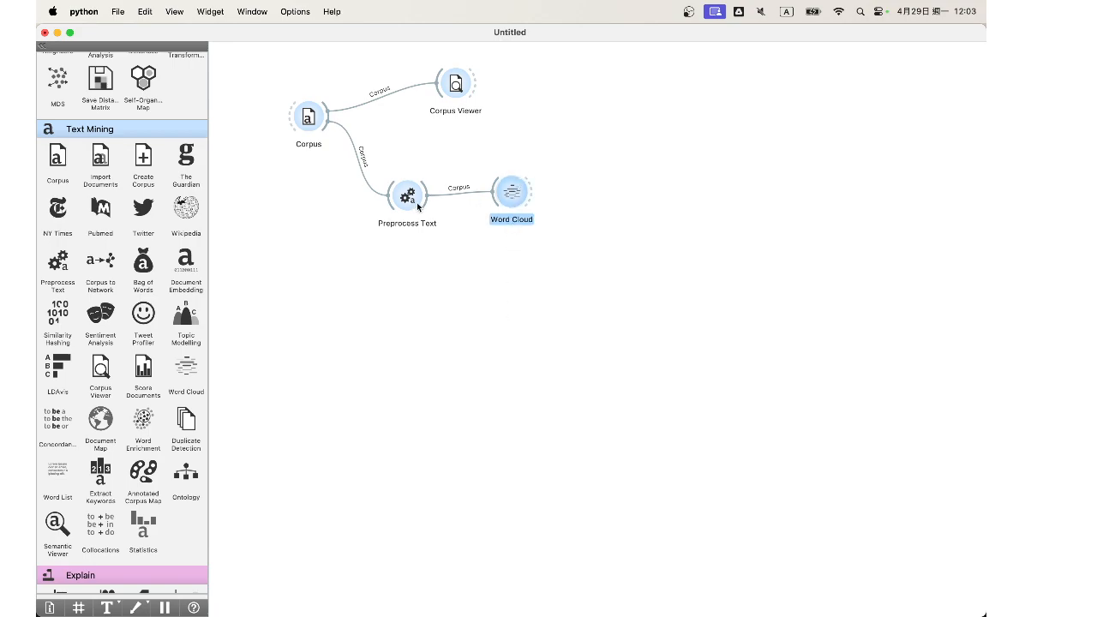
# Step: Examine the words and weights in the Word Cloud, keeping the workflow in view, and close its window
pyautogui.press('Return')
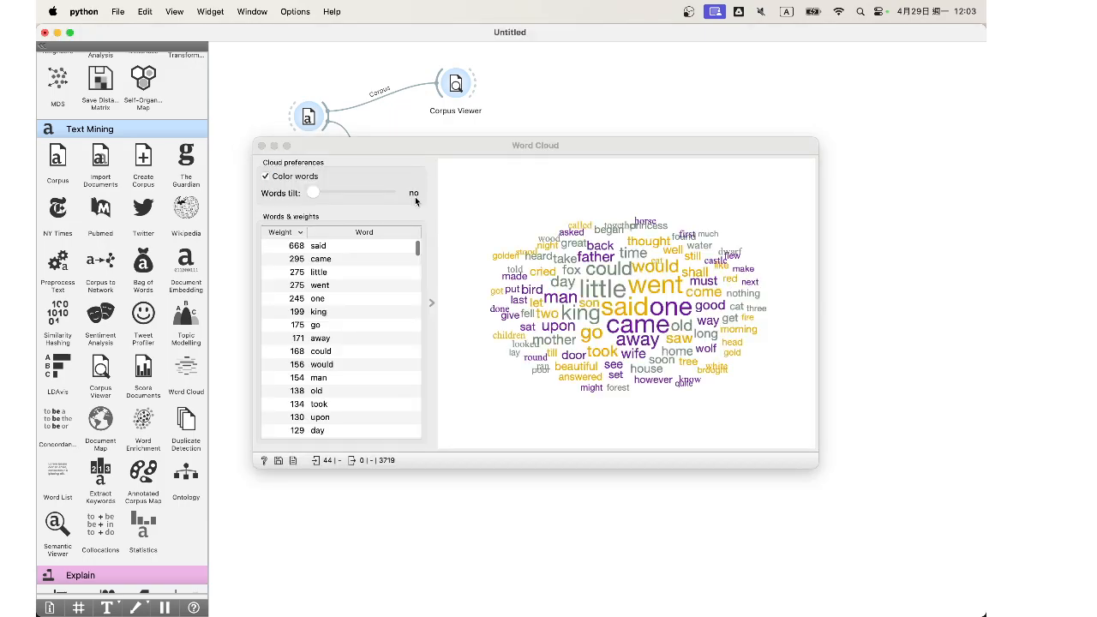
pyautogui.moveTo(661, 147); pyautogui.dragTo(641, 244)
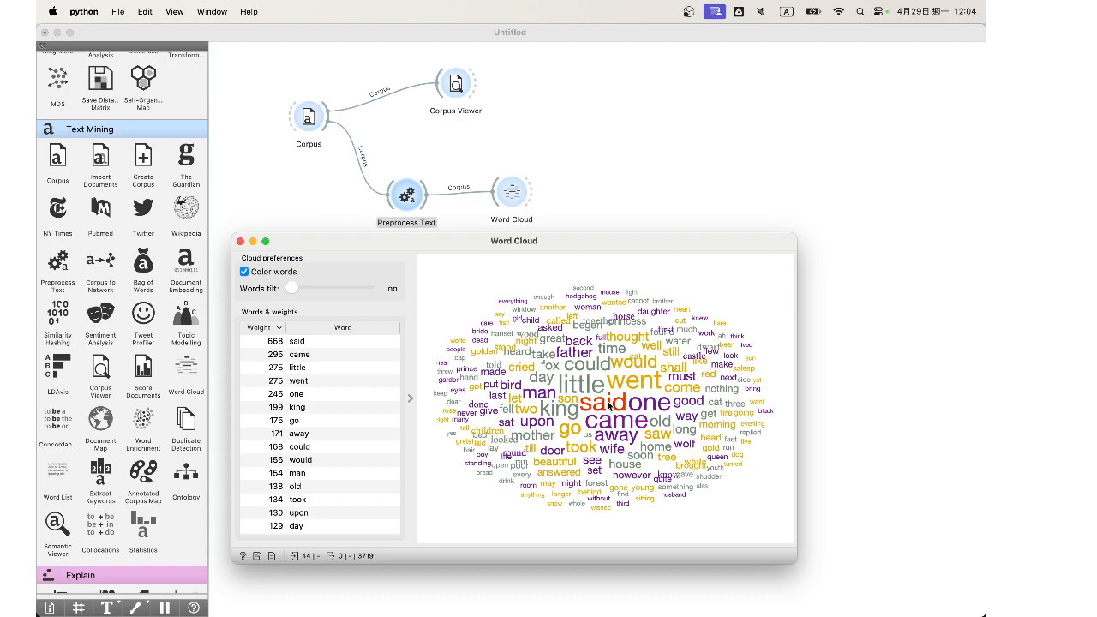
pyautogui.click(240, 242)
# Step: Recheck the Preprocess Text widget's transformation, tokenization and filtering settings and close its window
pyautogui.doubleClick(406, 197)
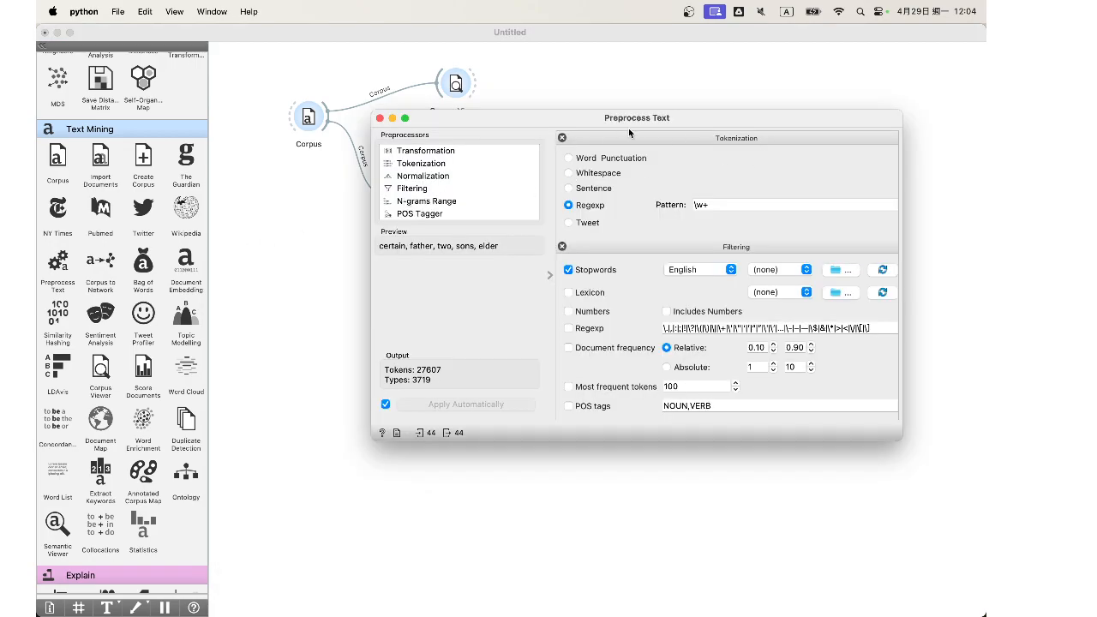
pyautogui.scroll(4, 620, 246)
pyautogui.scroll(-4, 620, 247)
pyautogui.press('super+w')
# Step: Replace the Word Cloud with a Bag of Words widget linked to Preprocess Text and check its frequency options
pyautogui.click(509, 180)
pyautogui.press('BackSpace')
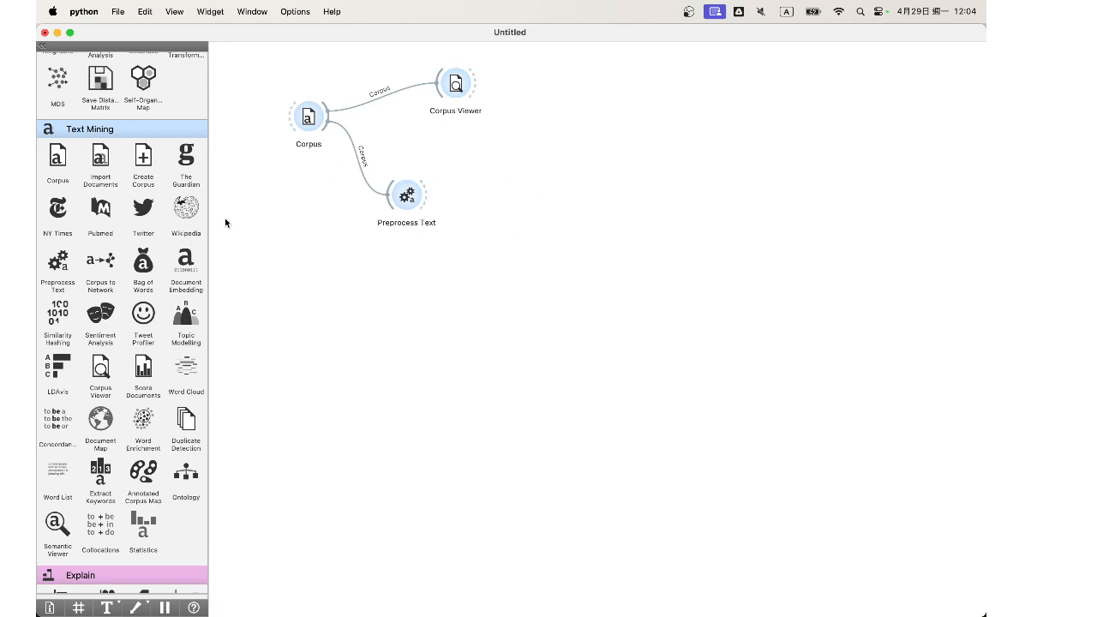
pyautogui.moveTo(143, 261); pyautogui.dragTo(513, 182)
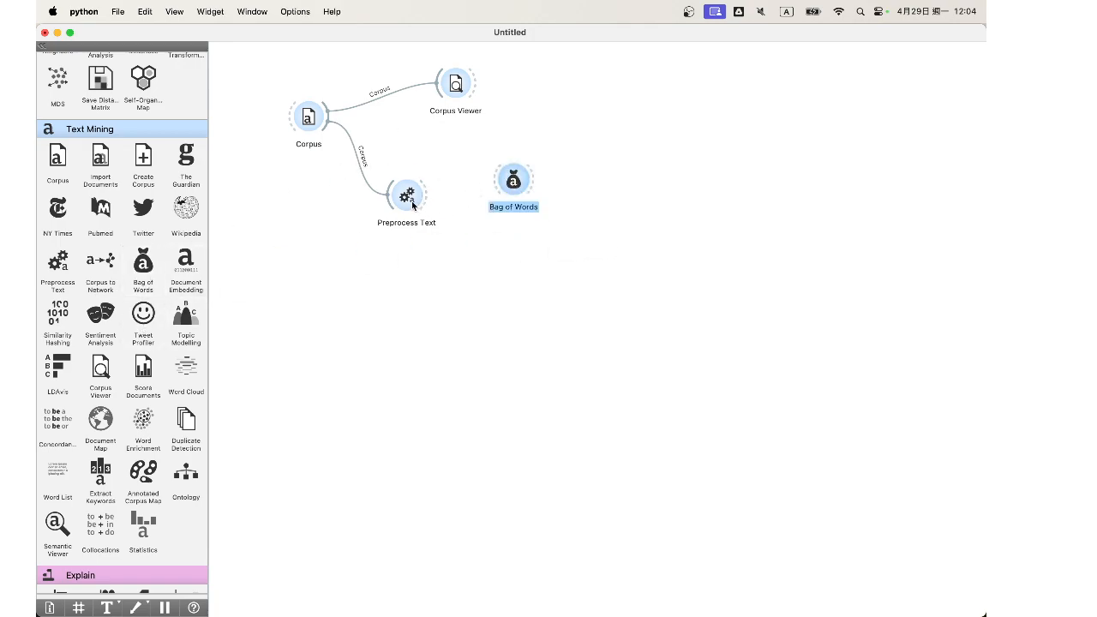
pyautogui.moveTo(429, 198); pyautogui.dragTo(495, 178)
pyautogui.doubleClick(513, 181)
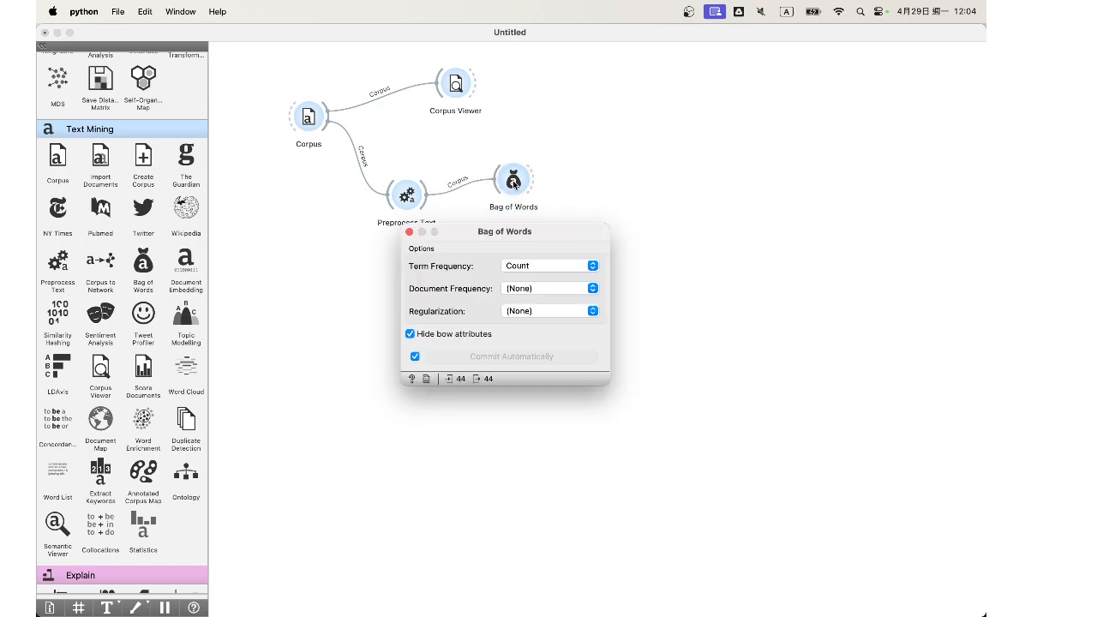
pyautogui.click(409, 232)
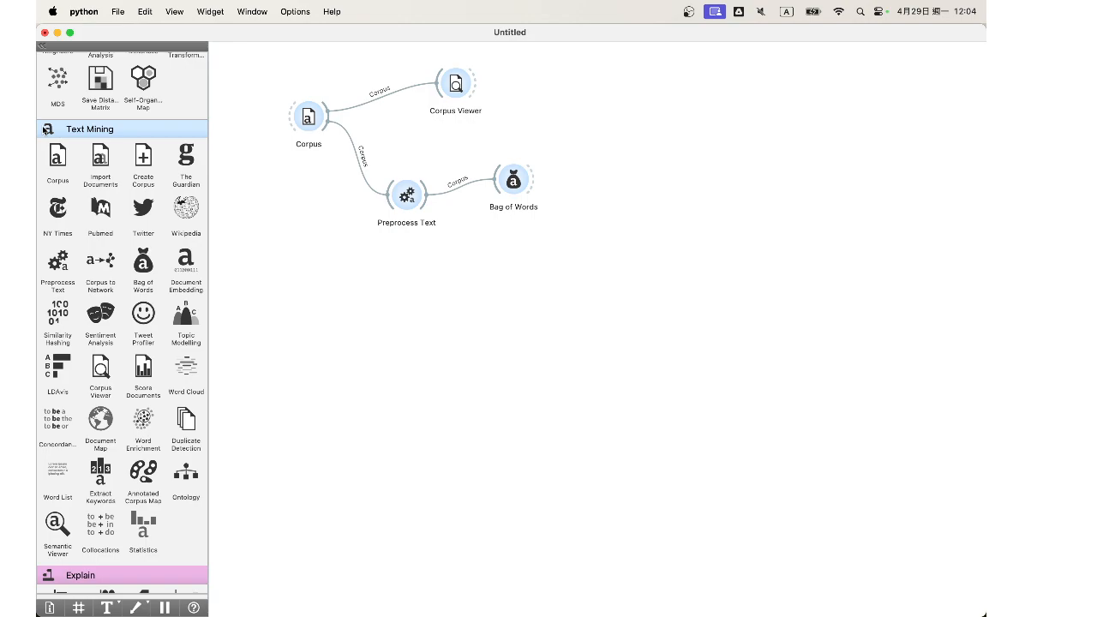
# Step: Add a Data Table widget linked to the Bag of Words output
pyautogui.moveTo(537, 180); pyautogui.dragTo(607, 181)
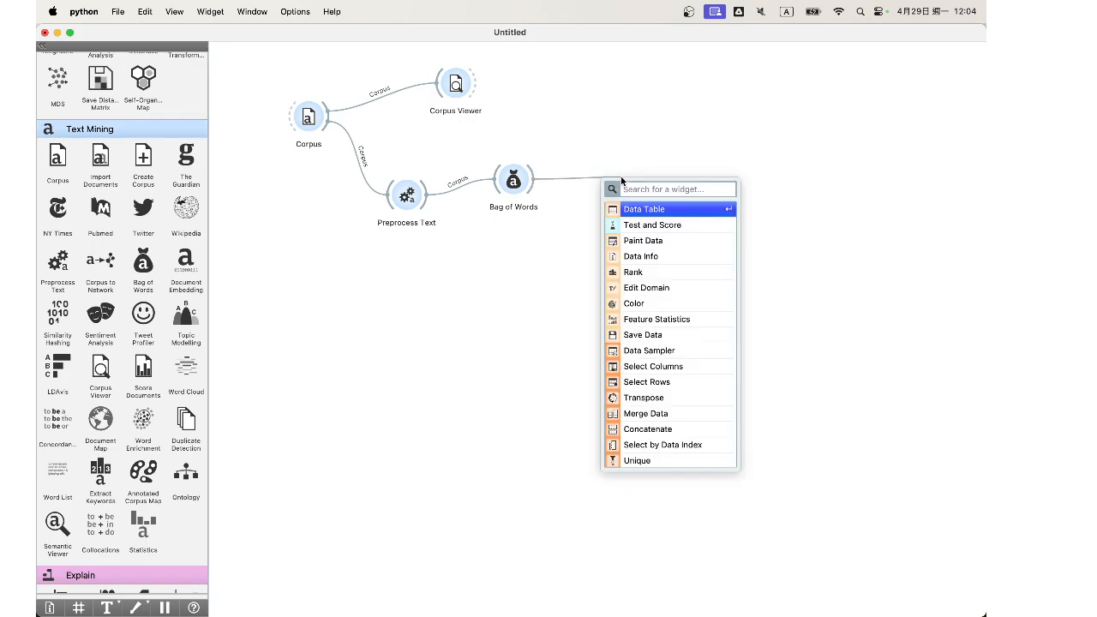
pyautogui.write('t')
pyautogui.press('BackSpace')
pyautogui.click(686, 211)
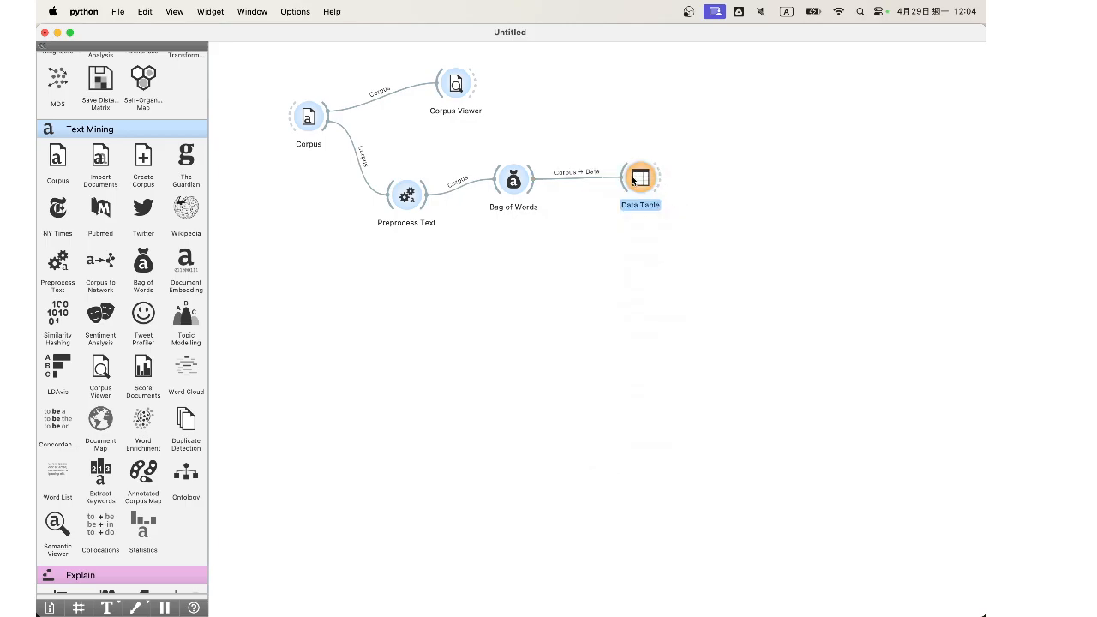
# Step: Inspect the first tale's topic and word counts in the Data Table, widening the bag-of-words column, and close the table
pyautogui.doubleClick(633, 178)
pyautogui.moveTo(617, 144); pyautogui.dragTo(385, 135)
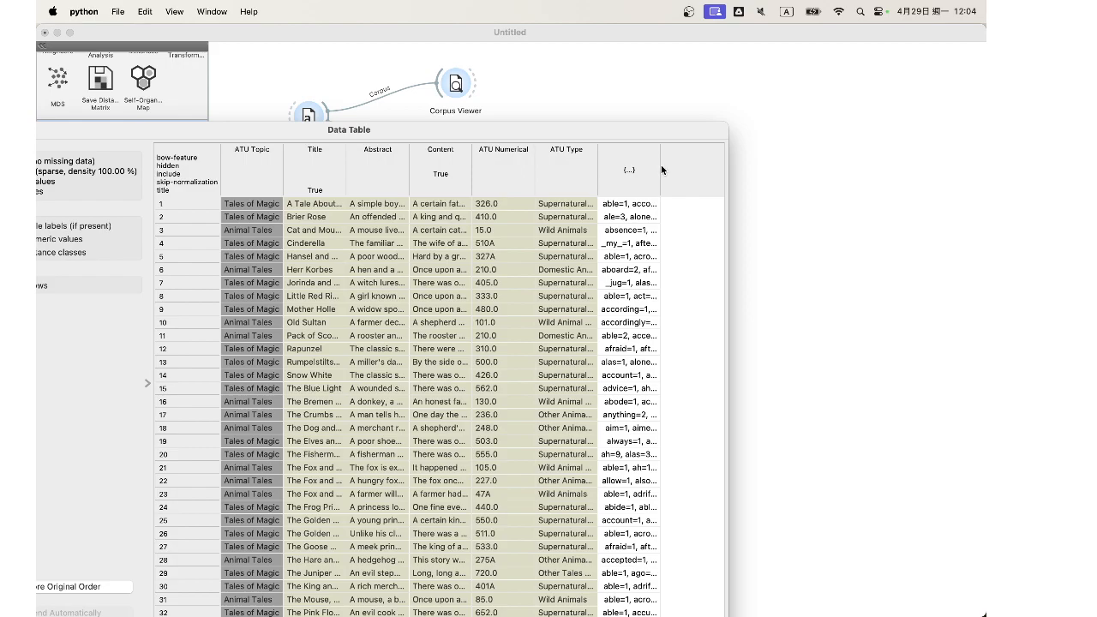
pyautogui.doubleClick(657, 169)
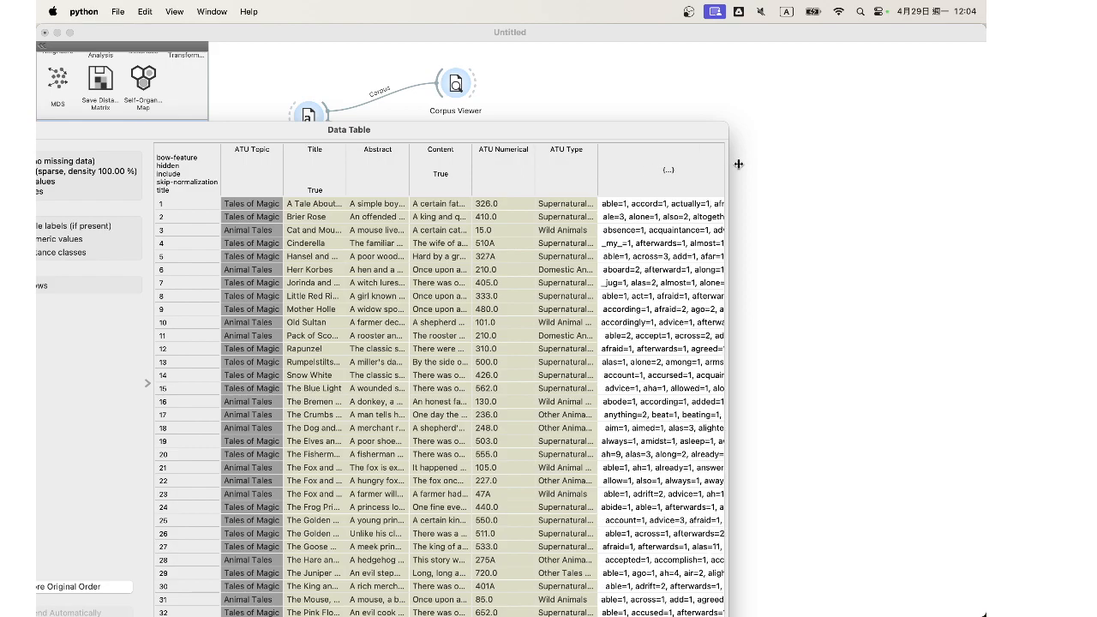
pyautogui.click(612, 208)
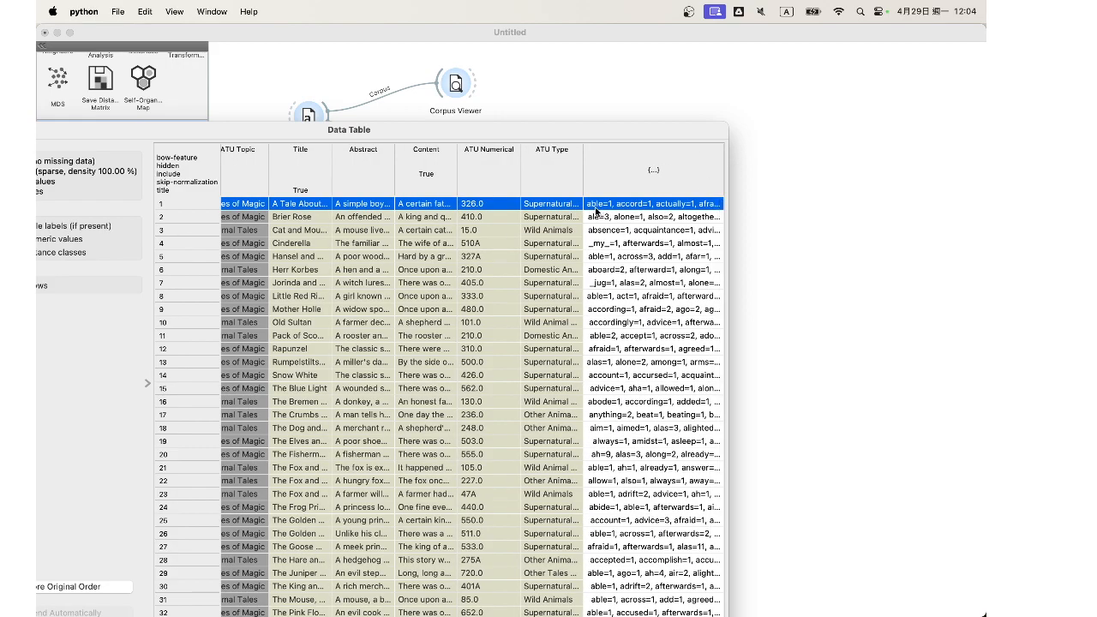
pyautogui.hscroll(-2, 262, 221)
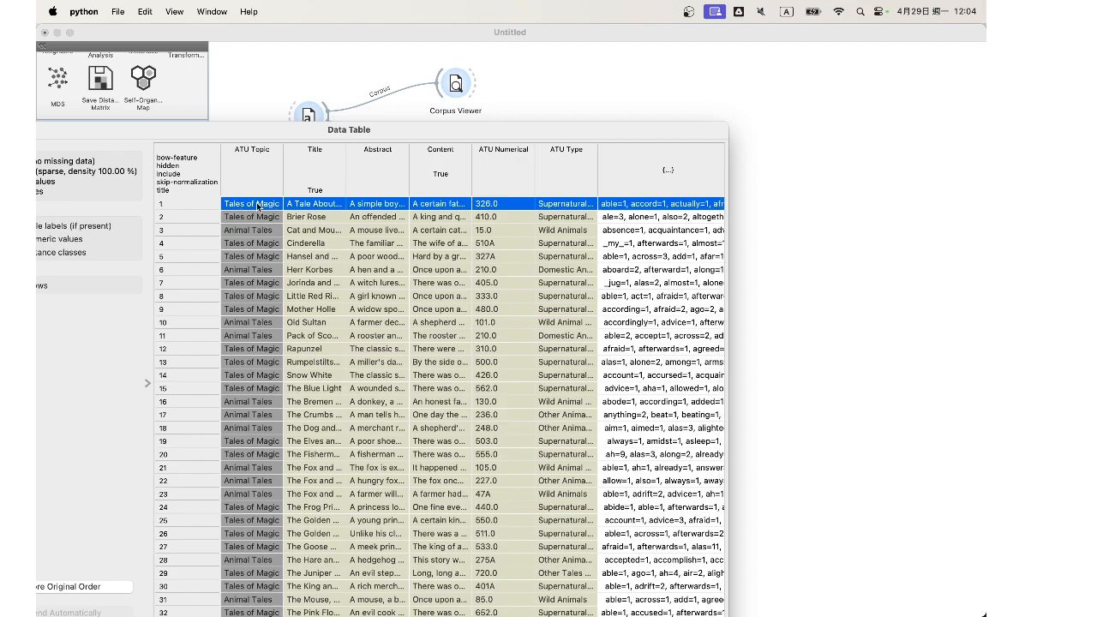
pyautogui.hscroll(2, 354, 209)
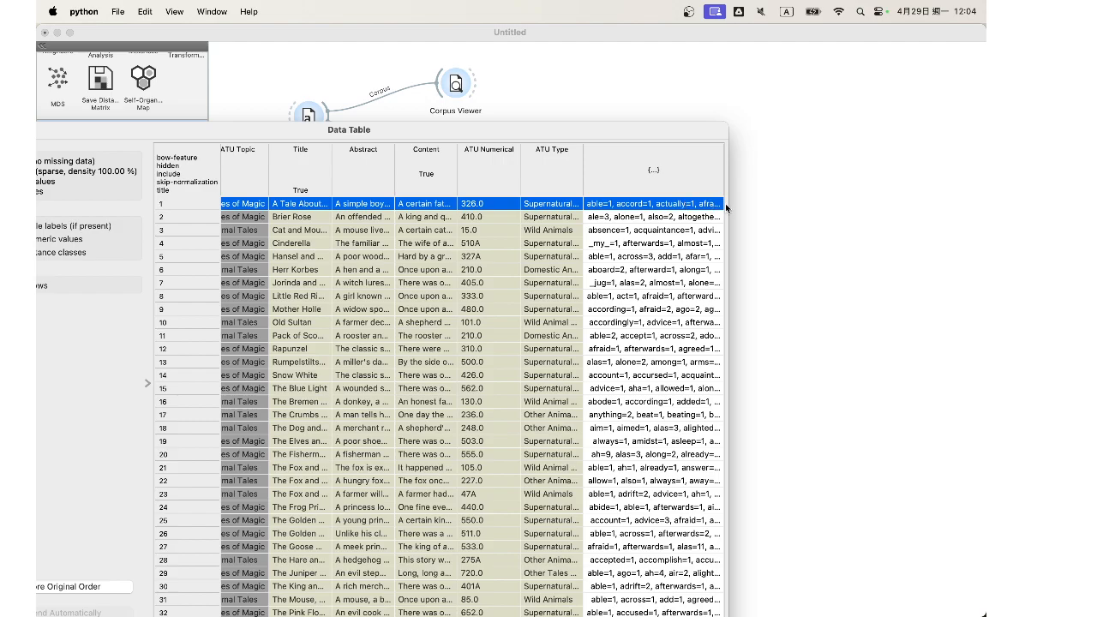
pyautogui.moveTo(581, 133); pyautogui.dragTo(713, 93)
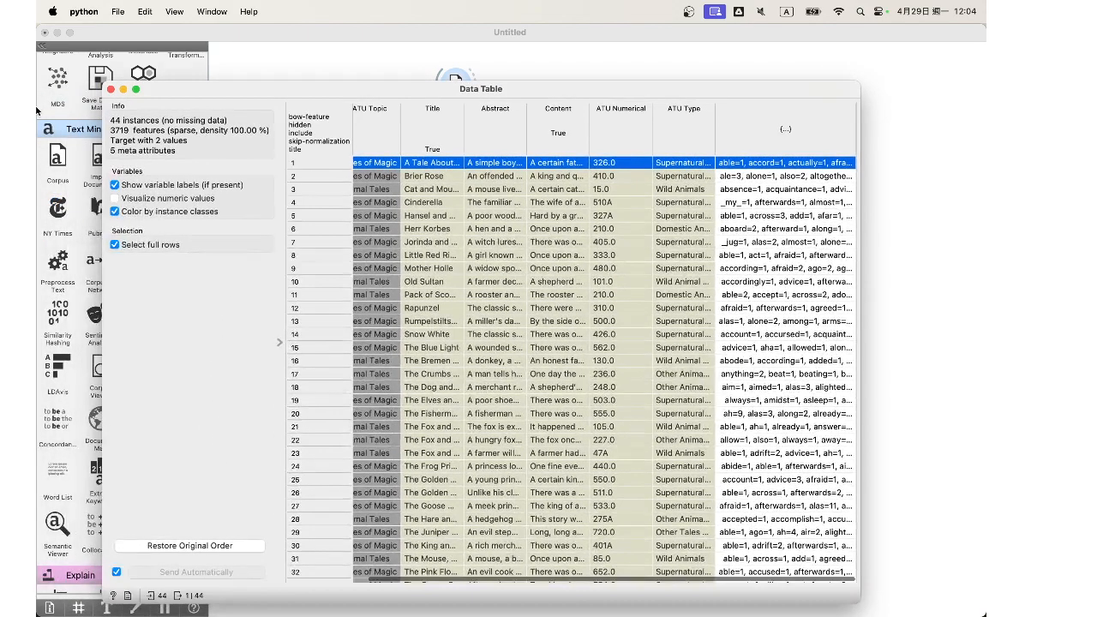
pyautogui.click(110, 89)
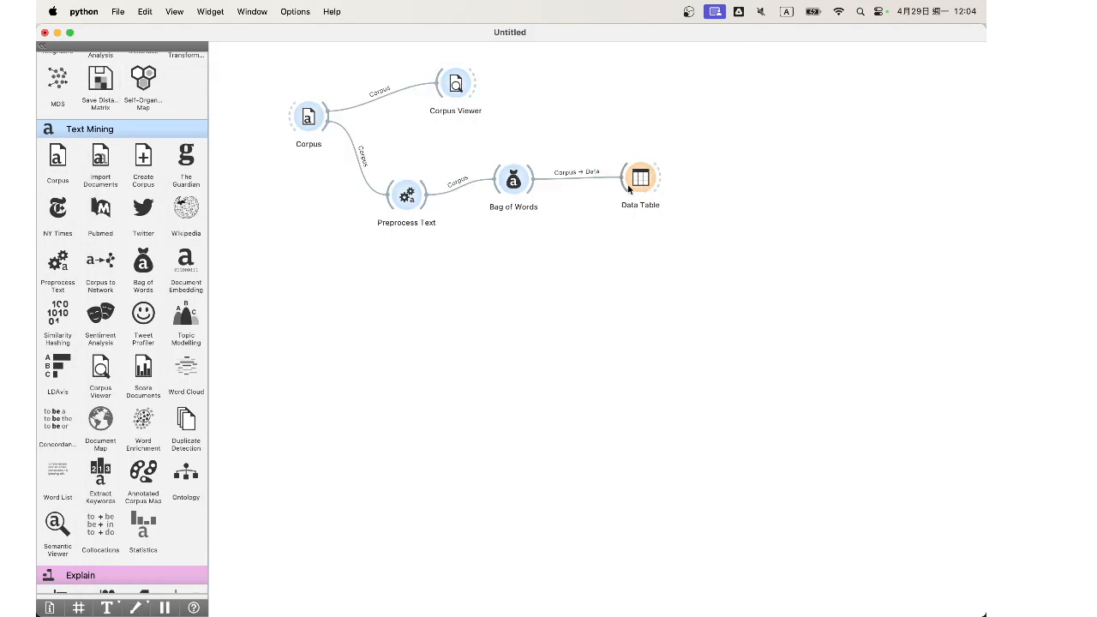
# Step: Add a Test and Score widget after the Data Table and link the table's output to it
pyautogui.scroll(15, 94, 324)
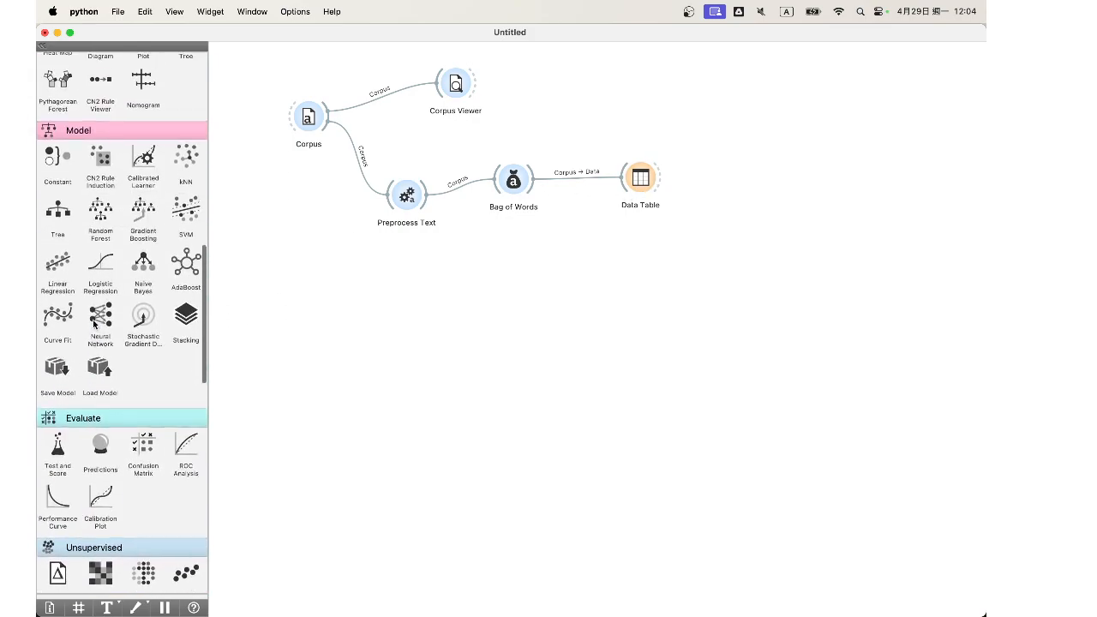
pyautogui.scroll(-3, 94, 324)
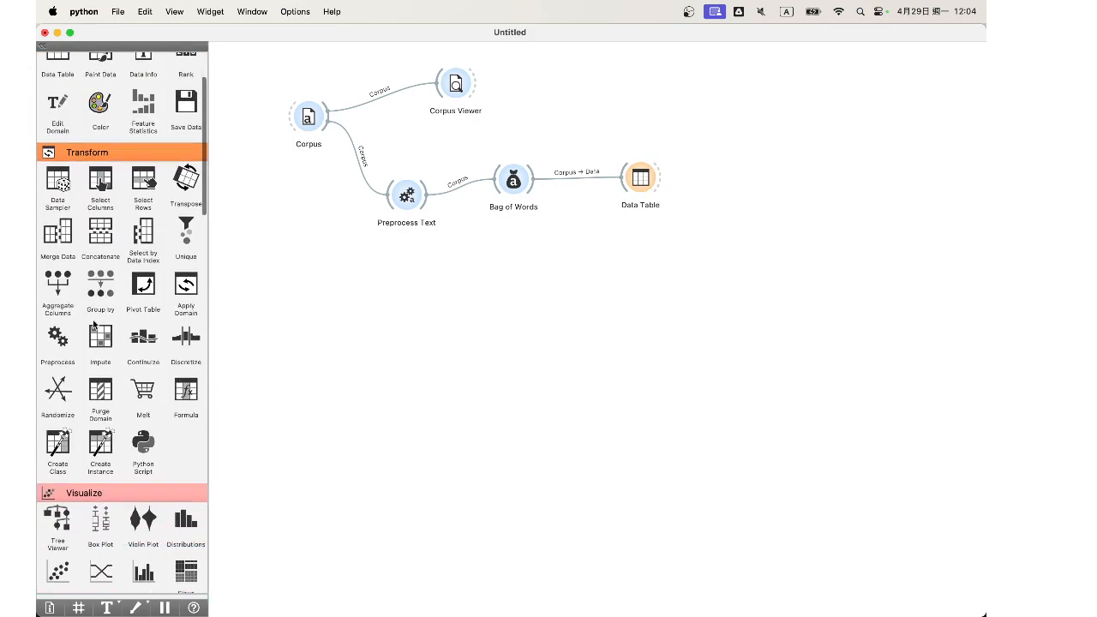
pyautogui.scroll(-20, 94, 323)
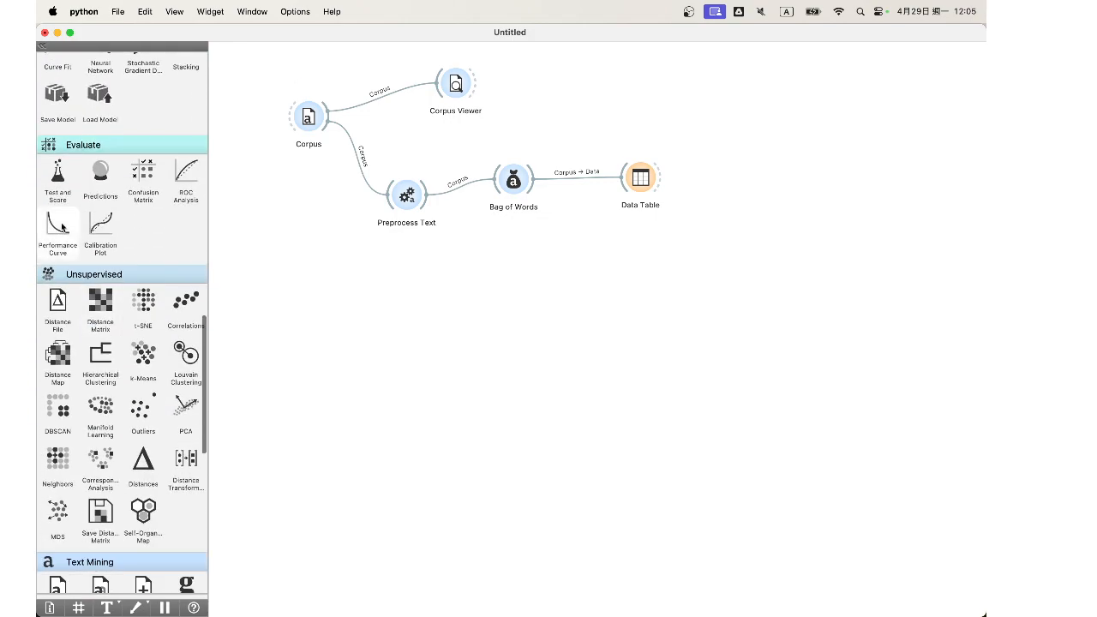
pyautogui.moveTo(60, 196); pyautogui.dragTo(744, 201)
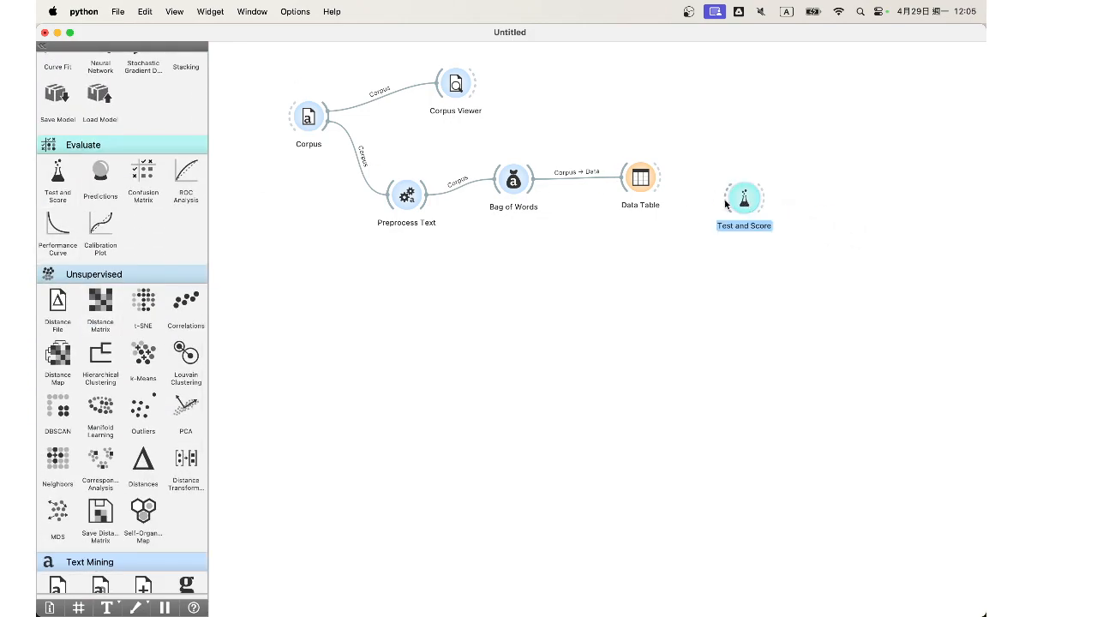
pyautogui.moveTo(660, 180); pyautogui.dragTo(728, 198)
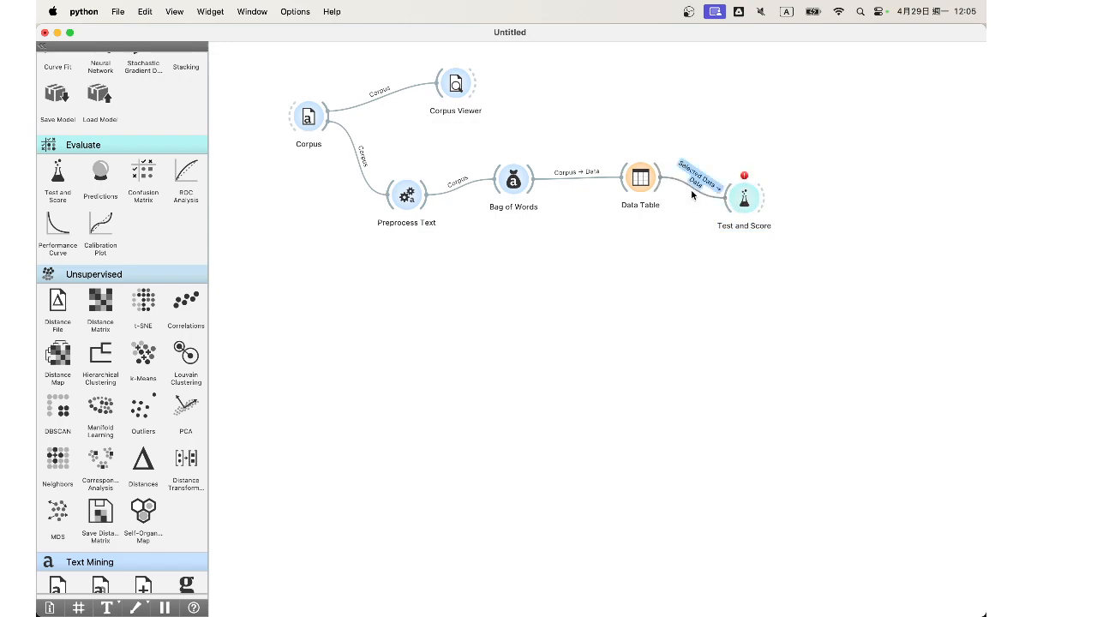
# Step: Rewire the link to feed the Data Table's full Data output into Test and Score's Data input, and recheck the table
pyautogui.doubleClick(692, 196)
pyautogui.moveTo(474, 309); pyautogui.dragTo(533, 271)
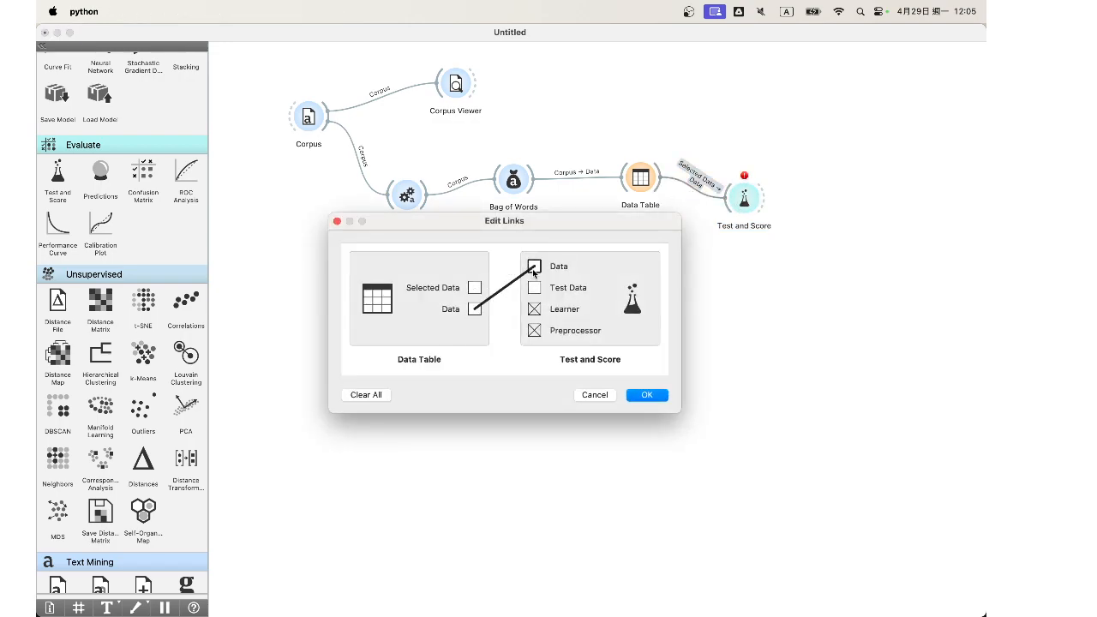
pyautogui.click(647, 394)
pyautogui.doubleClick(641, 178)
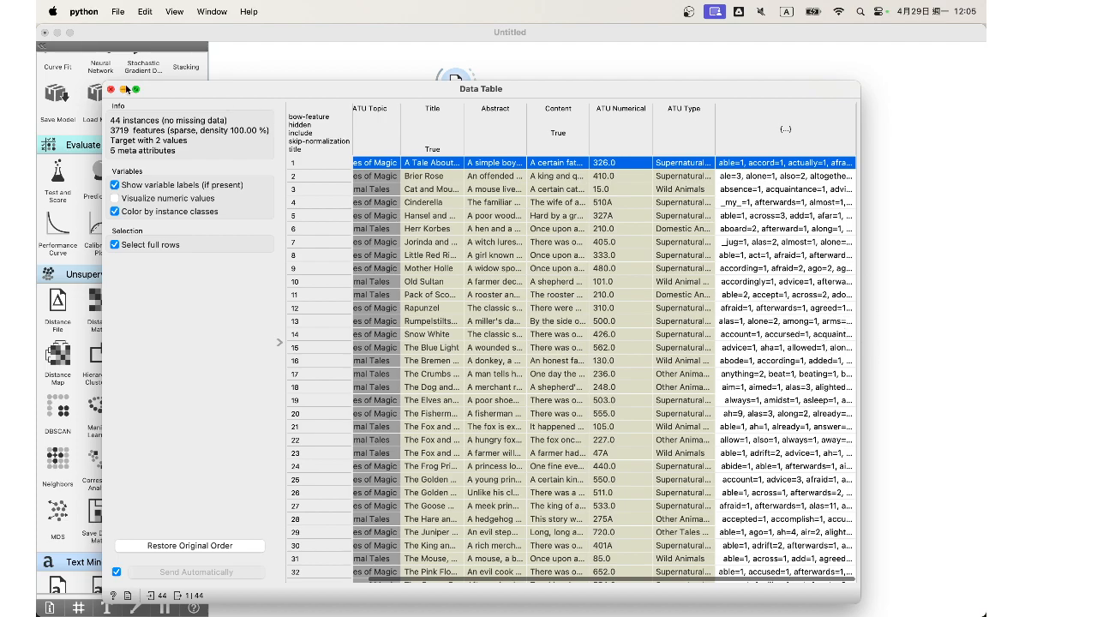
pyautogui.click(111, 89)
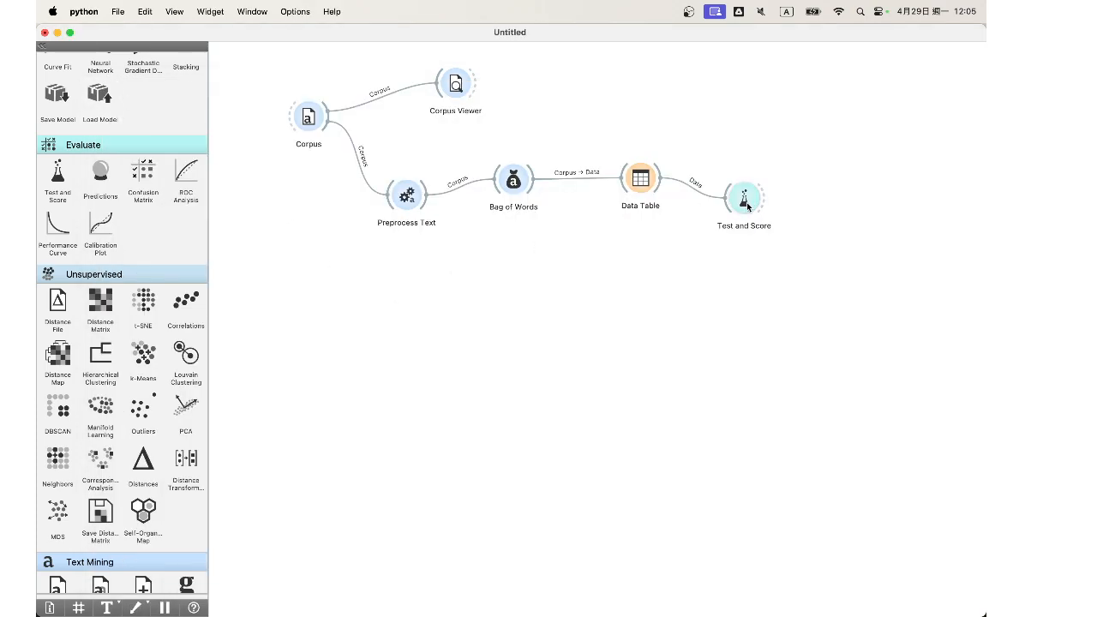
# Step: Add a Logistic Regression widget and link it to Test and Score as the learner
pyautogui.scroll(15, 154, 266)
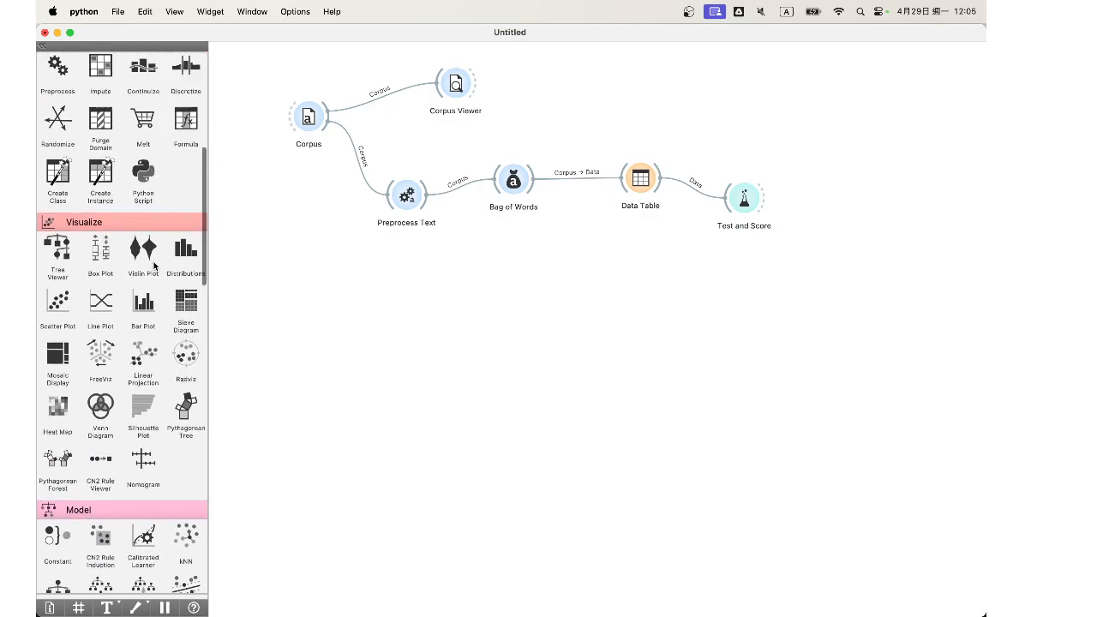
pyautogui.scroll(-10, 154, 266)
pyautogui.scroll(4, 154, 265)
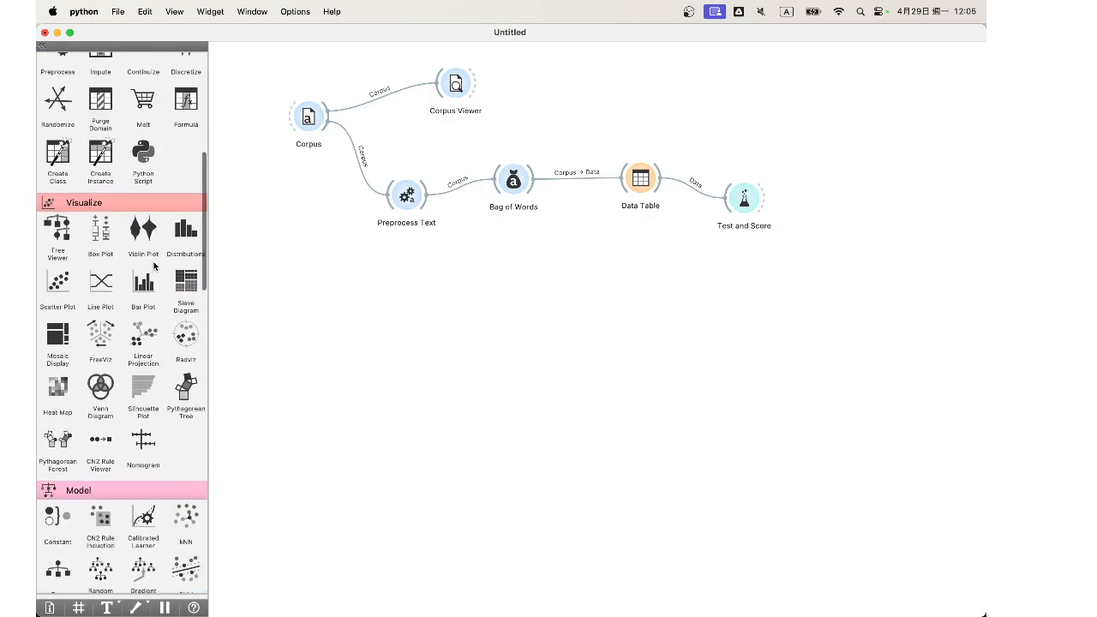
pyautogui.scroll(-8, 154, 268)
pyautogui.moveTo(100, 317)
pyautogui.mouseDown()
pyautogui.moveTo(356, 259)
pyautogui.moveTo(653, 308)
pyautogui.moveTo(724, 204)
pyautogui.mouseUp()
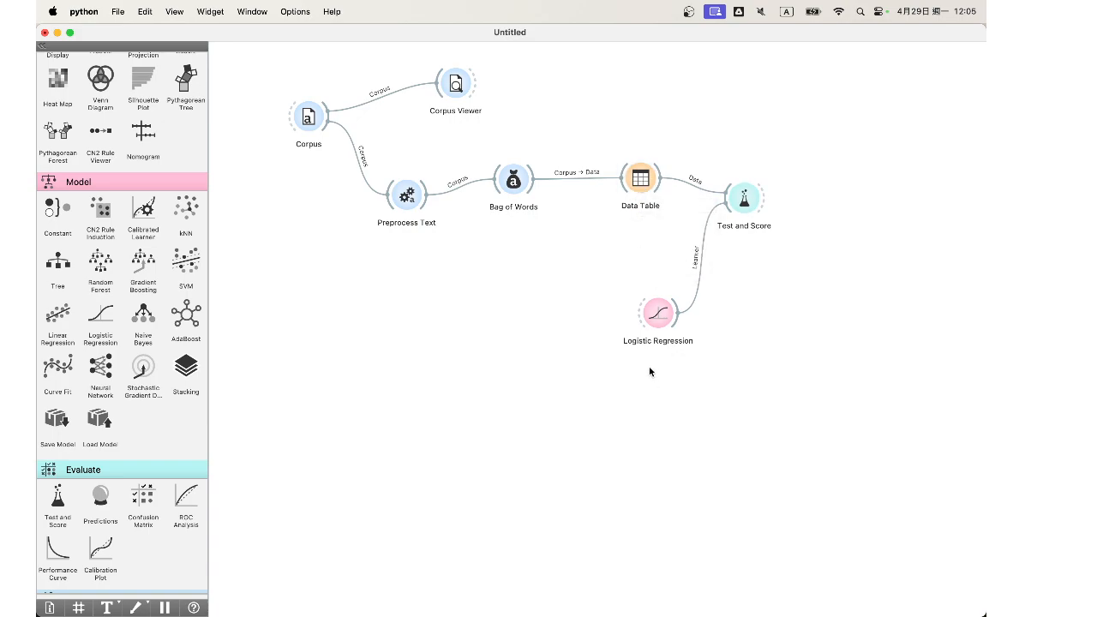
# Step: Review the Logistic Regression cross-validation scores in Test and Score, look over the Data Table again and close both windows
pyautogui.doubleClick(744, 198)
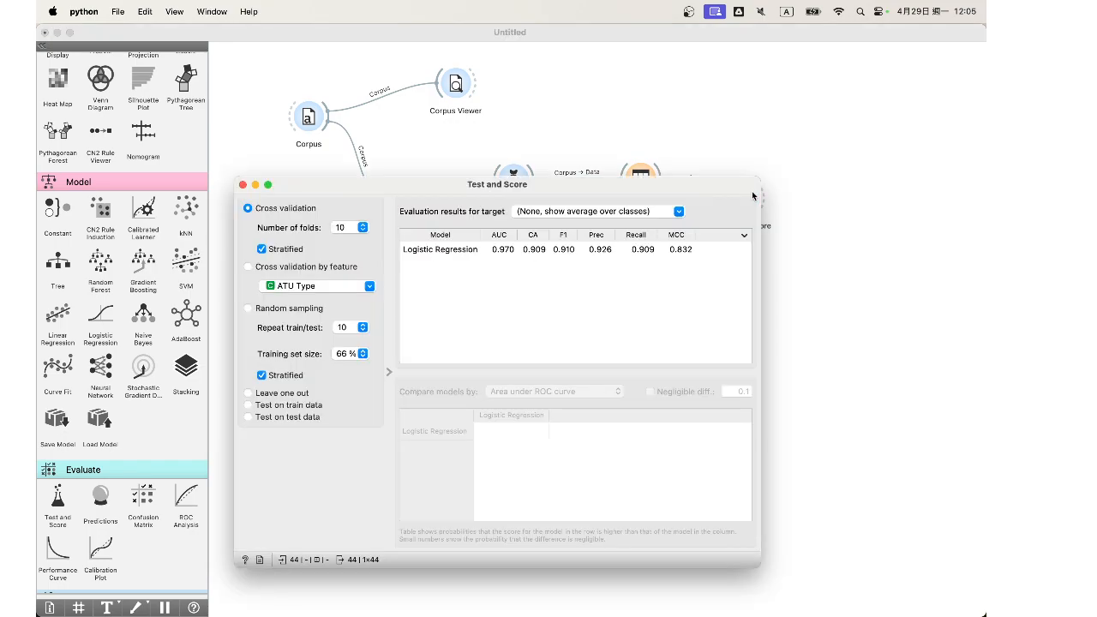
pyautogui.click(533, 252)
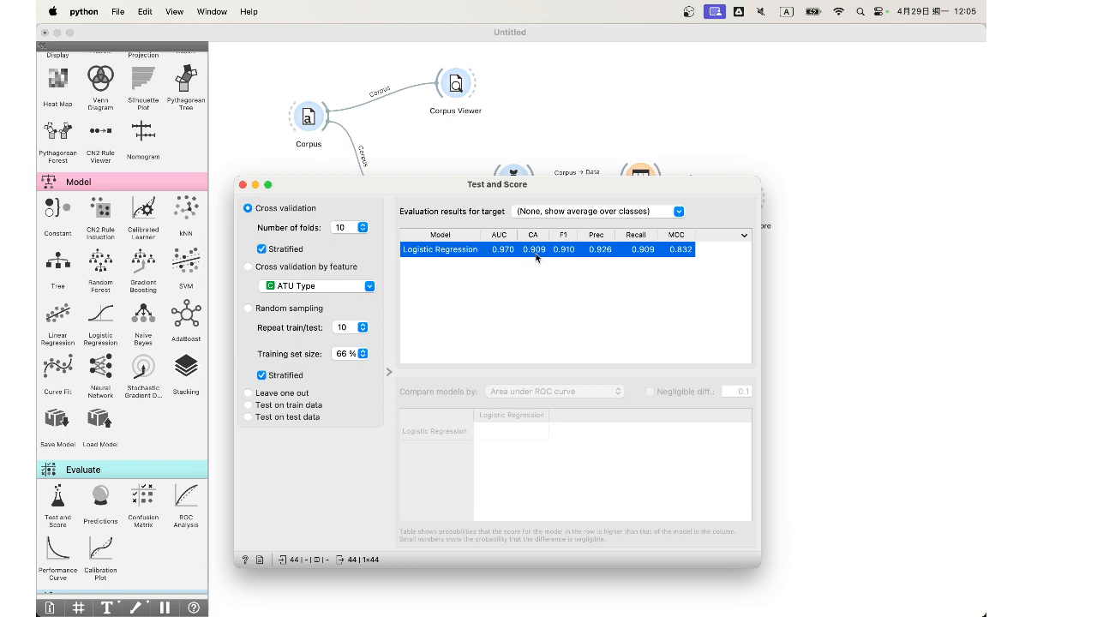
pyautogui.click(244, 184)
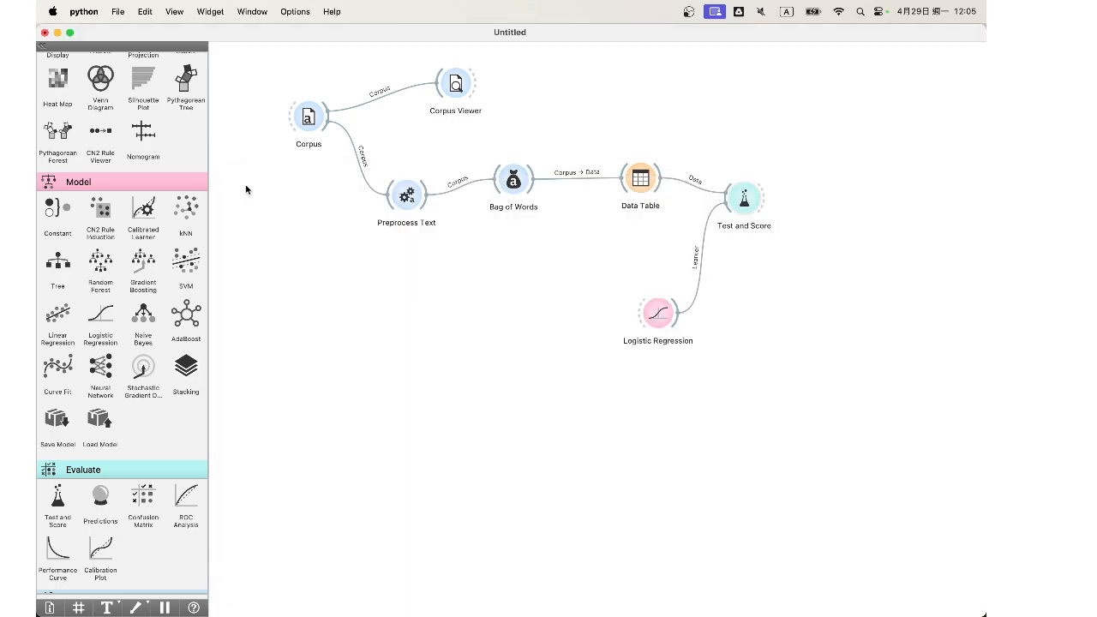
pyautogui.doubleClick(638, 175)
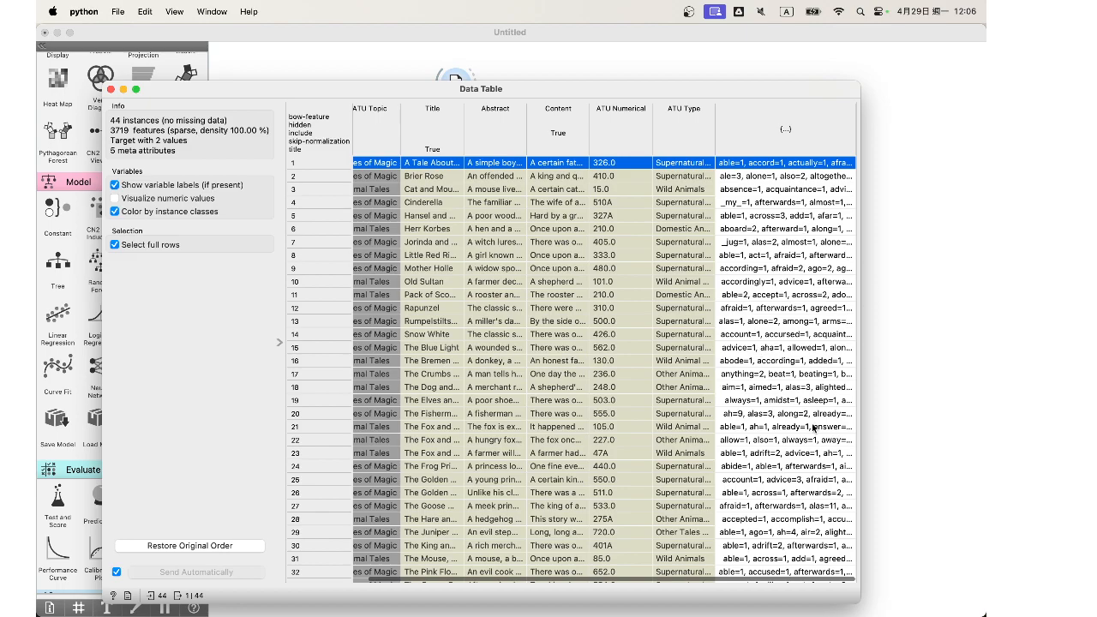
pyautogui.click(110, 90)
# Step: Find the Distances widget among the unsupervised widgets and add it to the canvas below Test and Score
pyautogui.scroll(-15, 122, 317)
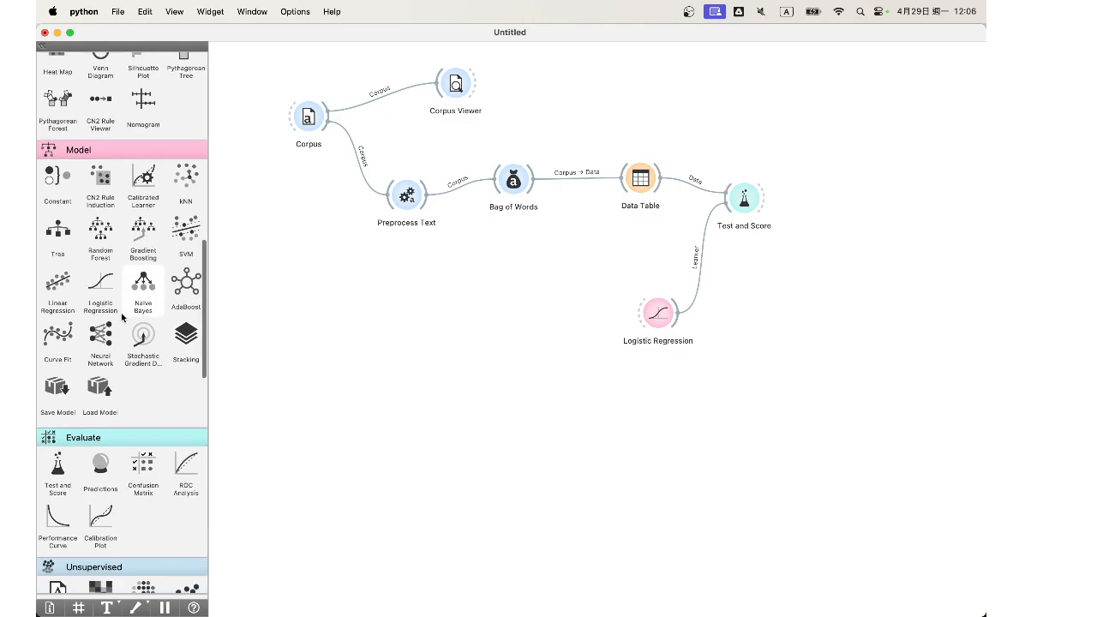
pyautogui.scroll(5, 129, 291)
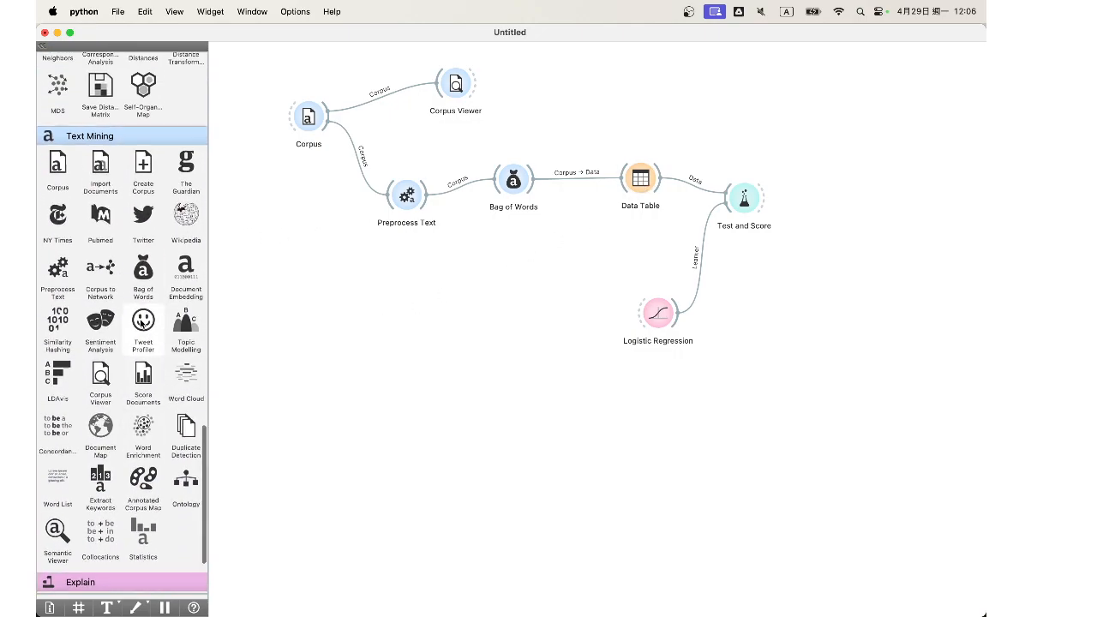
pyautogui.scroll(8, 142, 323)
pyautogui.scroll(10, 141, 322)
pyautogui.scroll(-6, 141, 322)
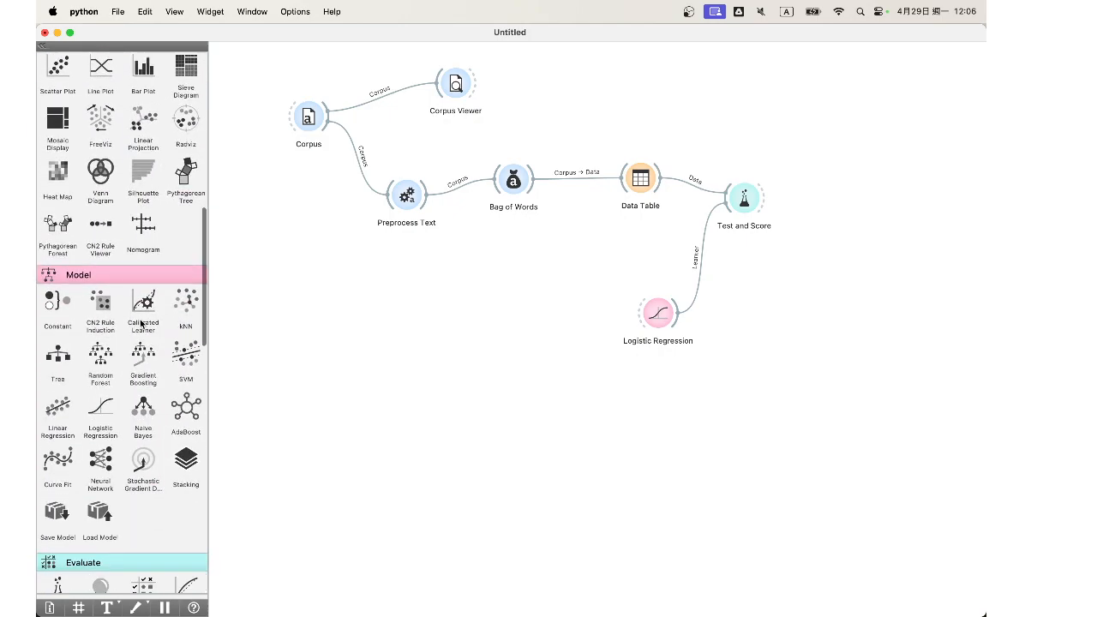
pyautogui.scroll(2, 141, 322)
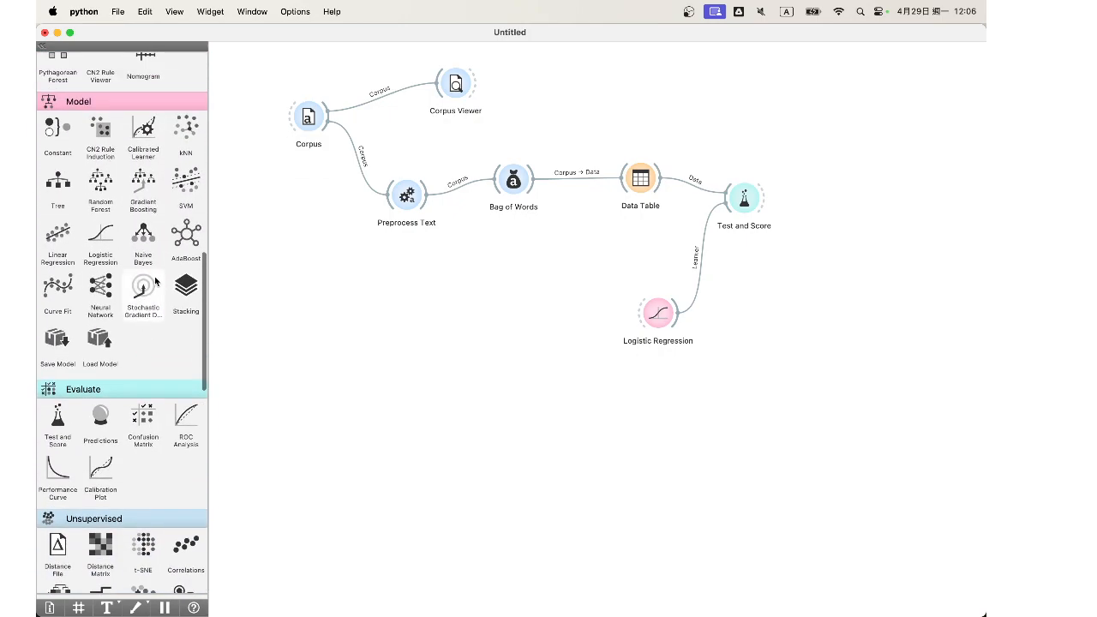
pyautogui.scroll(-12, 185, 213)
pyautogui.moveTo(143, 252); pyautogui.dragTo(735, 276)
# Step: Rearrange the canvas, moving Test and Score and Logistic Regression up and away from Data Table and Distances
pyautogui.moveTo(658, 313); pyautogui.dragTo(711, 293)
pyautogui.moveTo(641, 193); pyautogui.dragTo(611, 225)
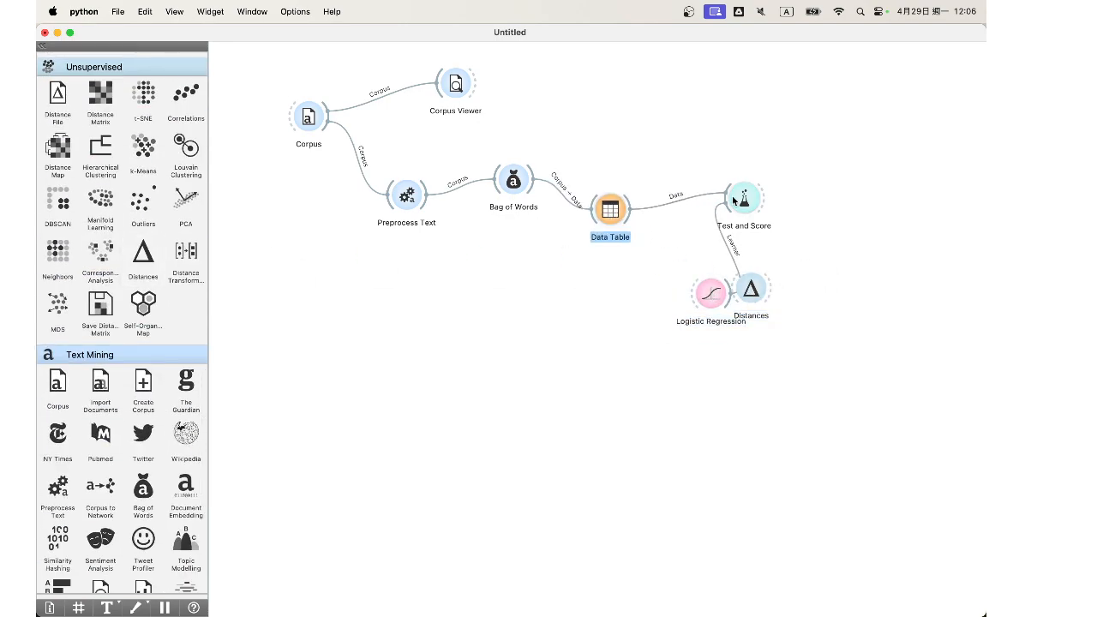
pyautogui.moveTo(744, 198); pyautogui.dragTo(809, 88)
pyautogui.moveTo(718, 295); pyautogui.dragTo(757, 164)
pyautogui.moveTo(753, 274); pyautogui.dragTo(710, 274)
# Step: Link Data Table to Distances and rewire the link to carry the full Data output into the Data input
pyautogui.moveTo(630, 218); pyautogui.dragTo(694, 294)
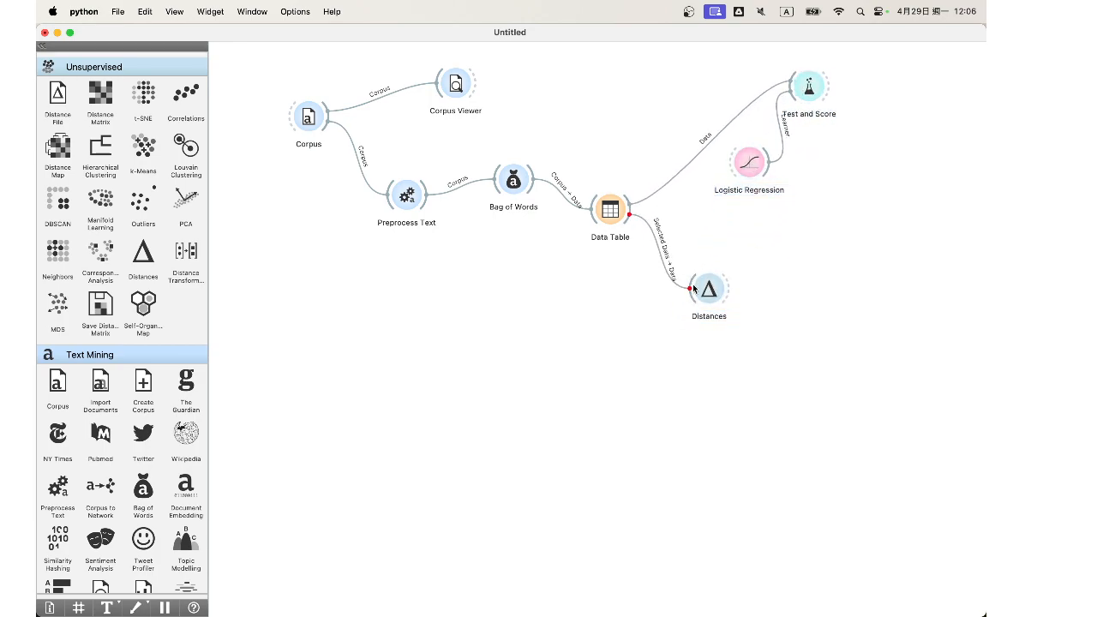
pyautogui.doubleClick(653, 253)
pyautogui.moveTo(474, 309); pyautogui.dragTo(534, 300)
pyautogui.click(648, 376)
# Step: Add a Hierarchical Clustering widget, check the Distances settings for row comparison with Cosine, and link Distances to the clustering
pyautogui.scroll(3, 100, 283)
pyautogui.moveTo(101, 248); pyautogui.dragTo(795, 290)
pyautogui.doubleClick(708, 290)
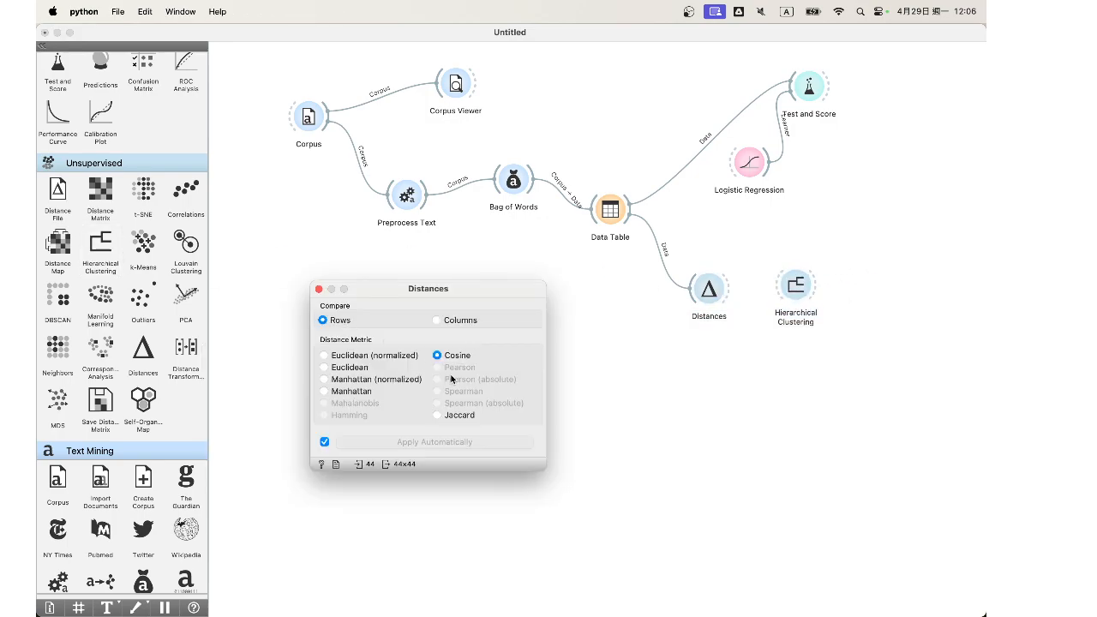
pyautogui.click(318, 289)
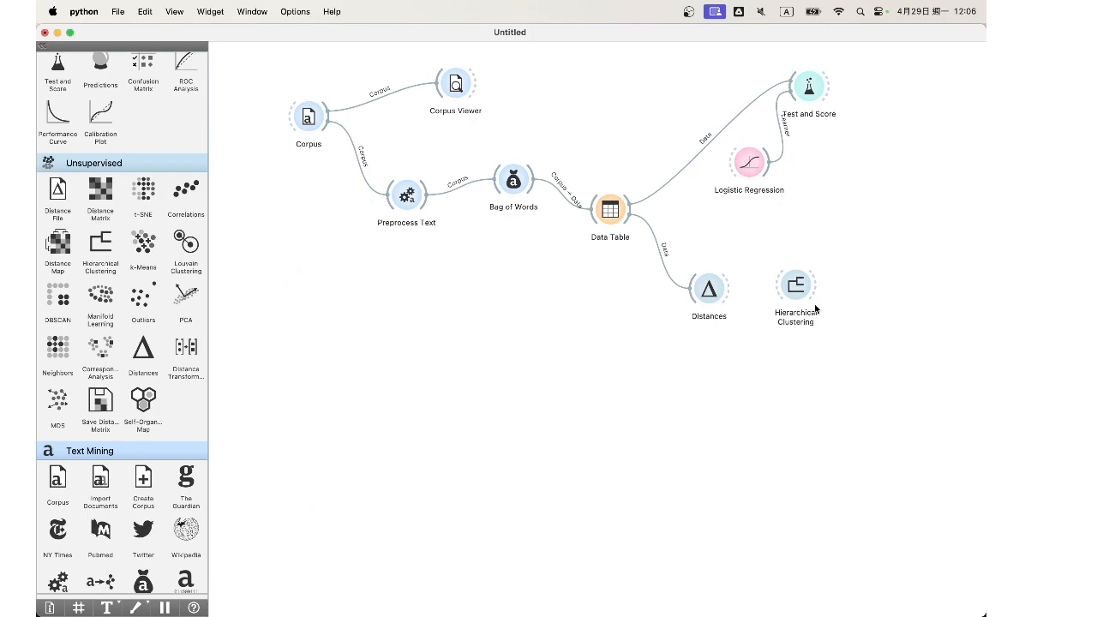
pyautogui.moveTo(728, 291); pyautogui.dragTo(790, 295)
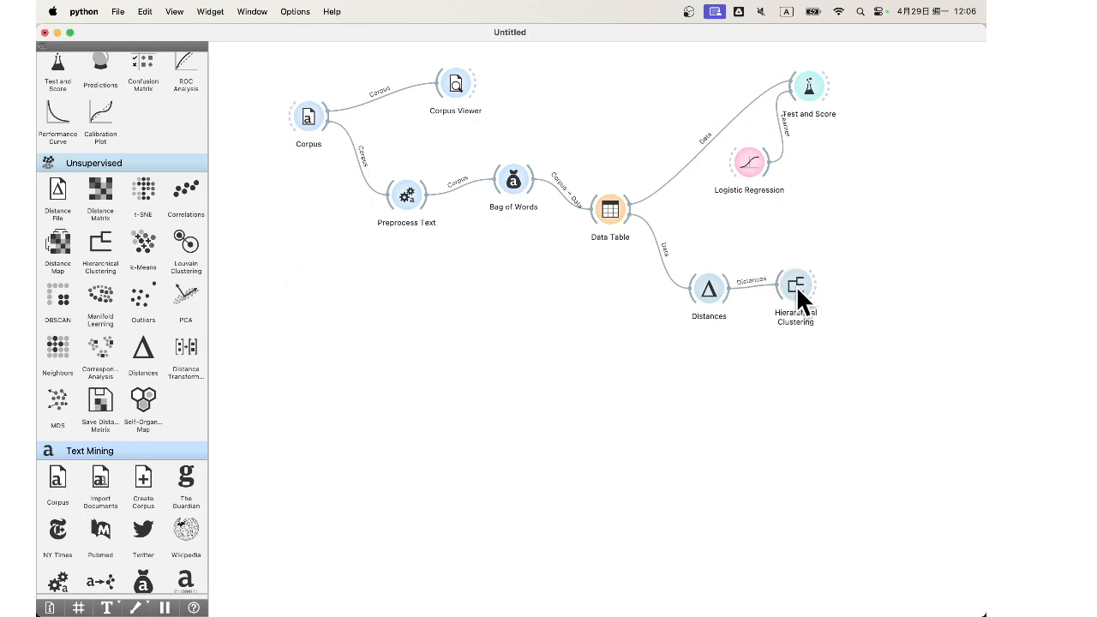
# Step: Open Hierarchical Clustering and compare the Average and Complete linkages before setting the linkage to Ward
pyautogui.doubleClick(796, 291)
pyautogui.click(289, 69)
pyautogui.click(279, 109)
pyautogui.click(296, 70)
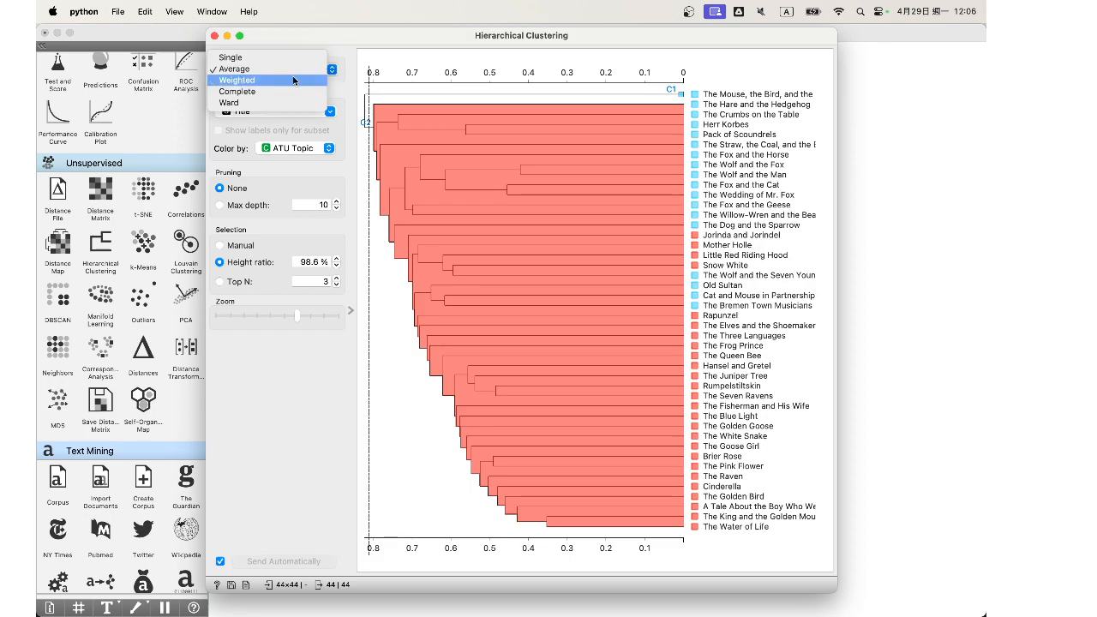
pyautogui.click(293, 94)
pyautogui.click(300, 73)
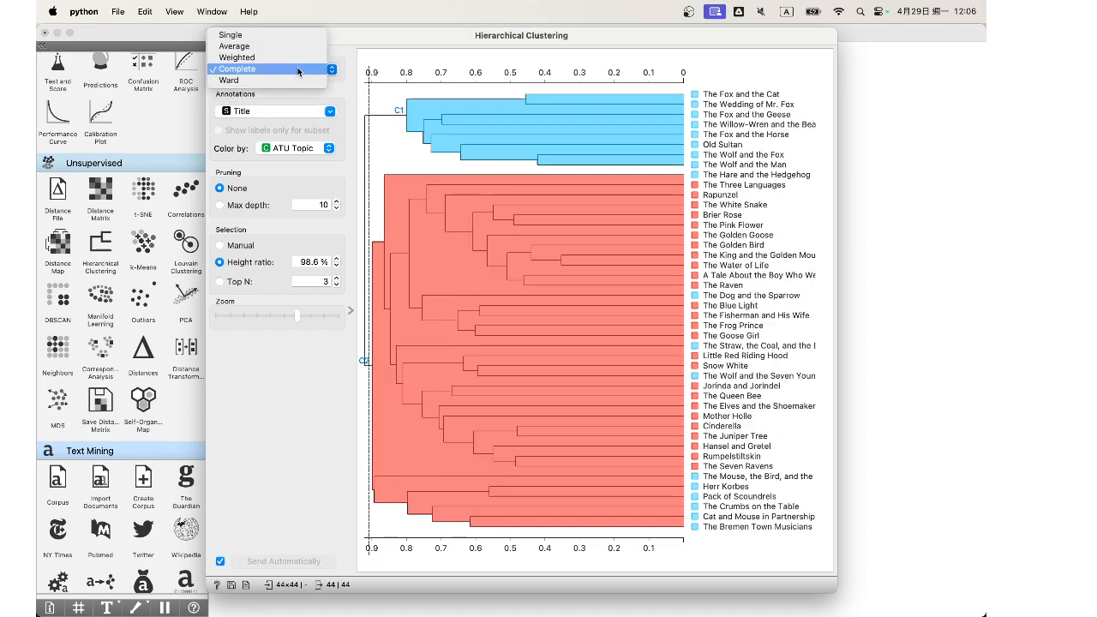
pyautogui.click(296, 83)
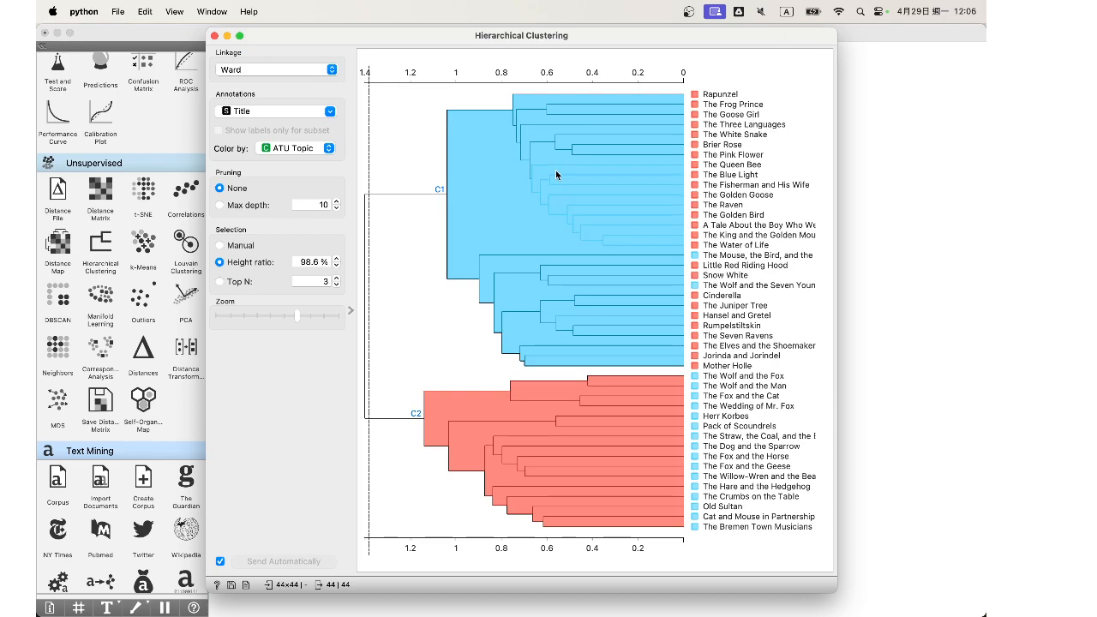
# Step: Move the dendrogram cutoff to a height ratio of 82.8 %, keep the coloring by ATU Topic and close the clustering window
pyautogui.moveTo(453, 75); pyautogui.dragTo(419, 70)
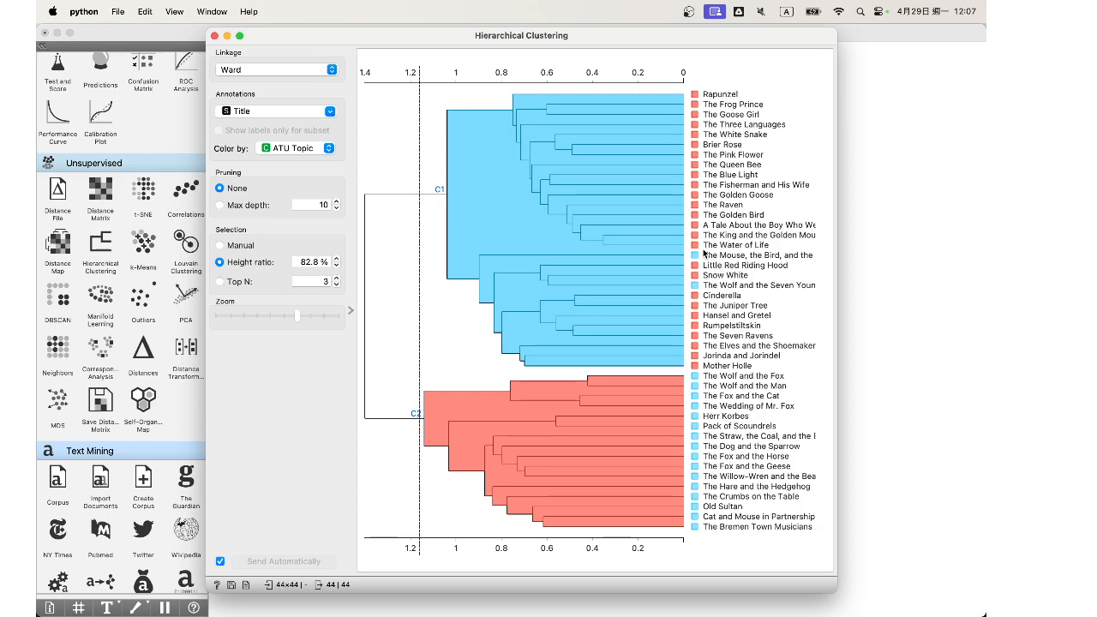
pyautogui.click(297, 151)
pyautogui.click(300, 153)
pyautogui.click(214, 36)
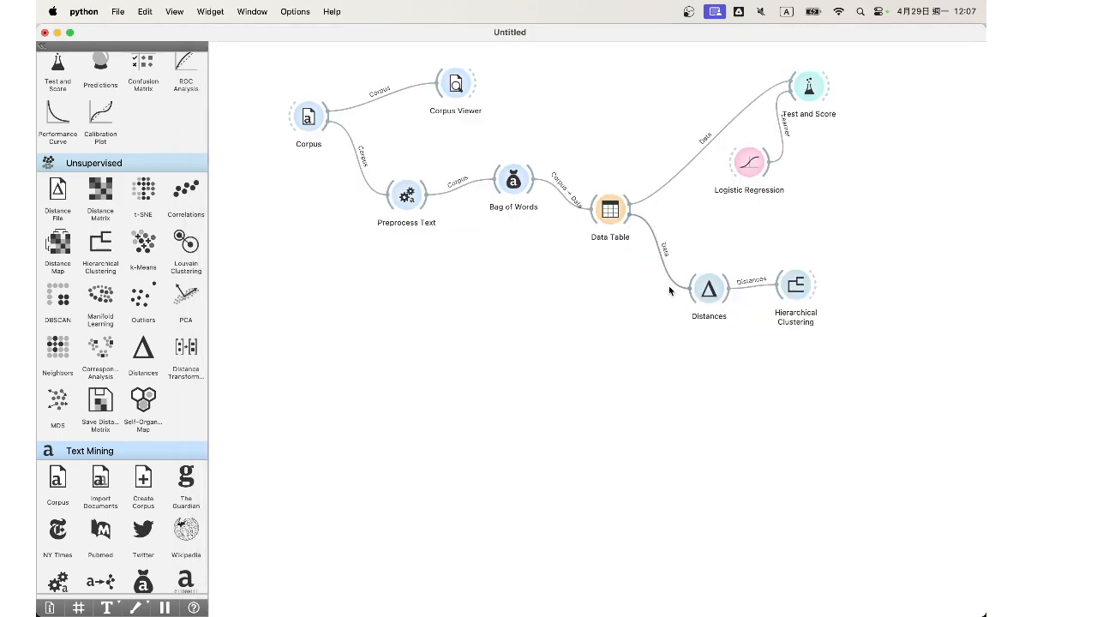
# Step: Look over the bag-of-words Data Table, close it and add a Document Embedding widget below Bag of Words
pyautogui.doubleClick(611, 210)
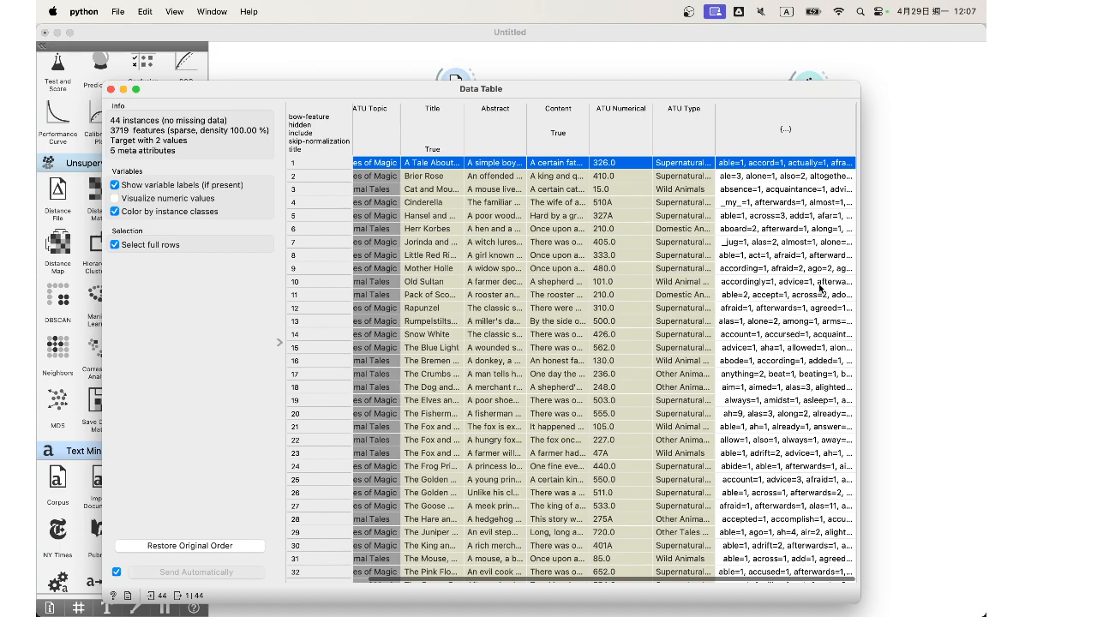
pyautogui.click(111, 88)
pyautogui.scroll(-10, 135, 358)
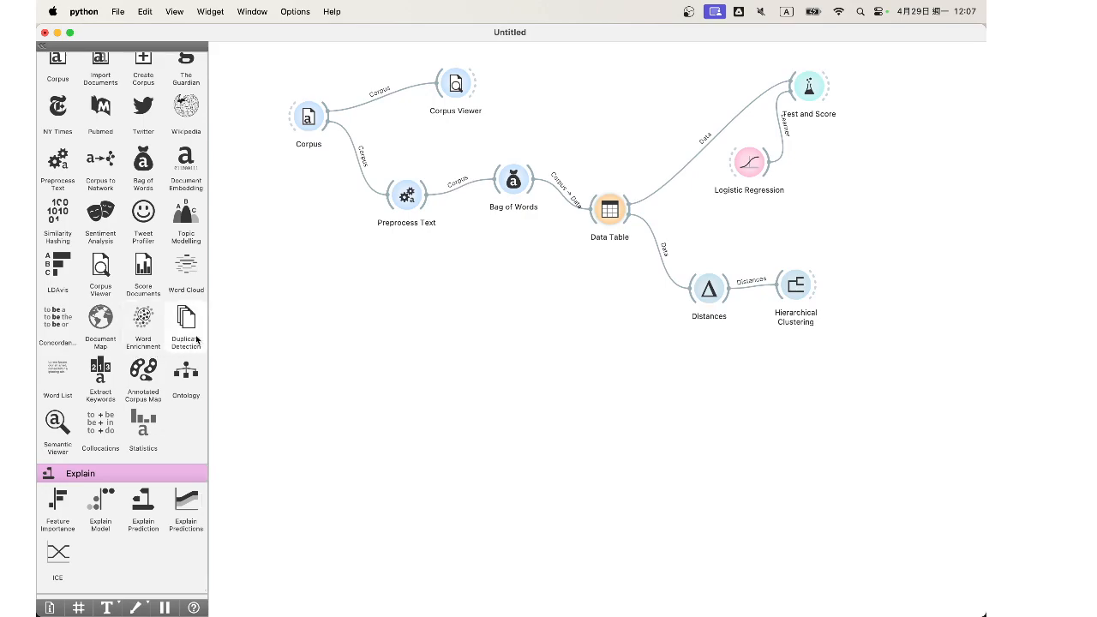
pyautogui.scroll(3, 197, 343)
pyautogui.moveTo(189, 250); pyautogui.dragTo(503, 289)
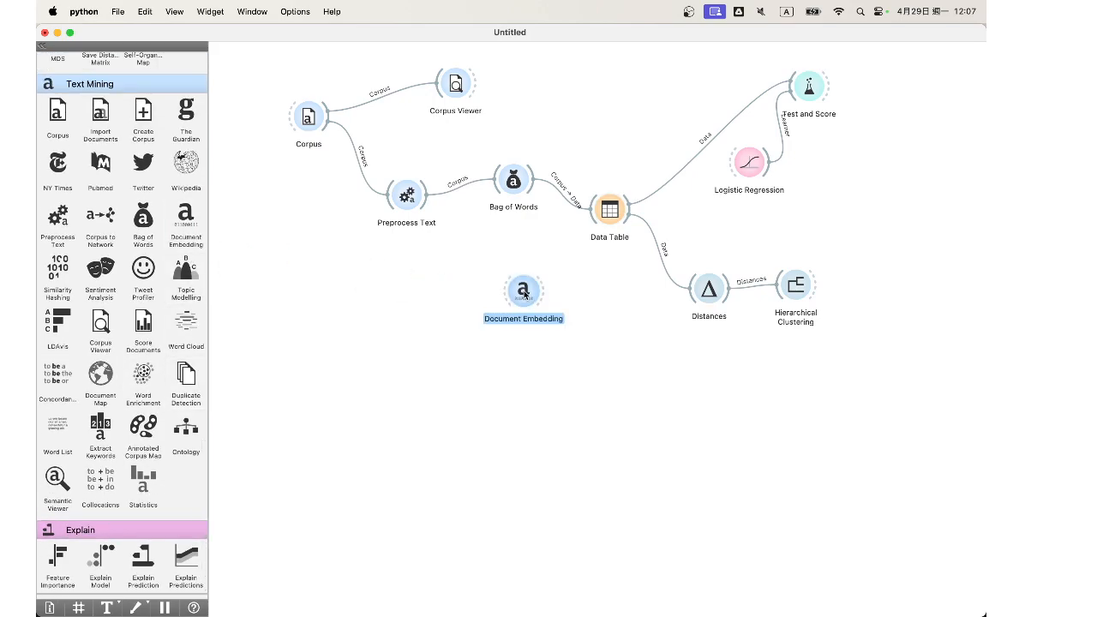
# Step: Set Document Embedding to fastText with the English language and the Mean aggregator, and close its settings
pyautogui.doubleClick(503, 289)
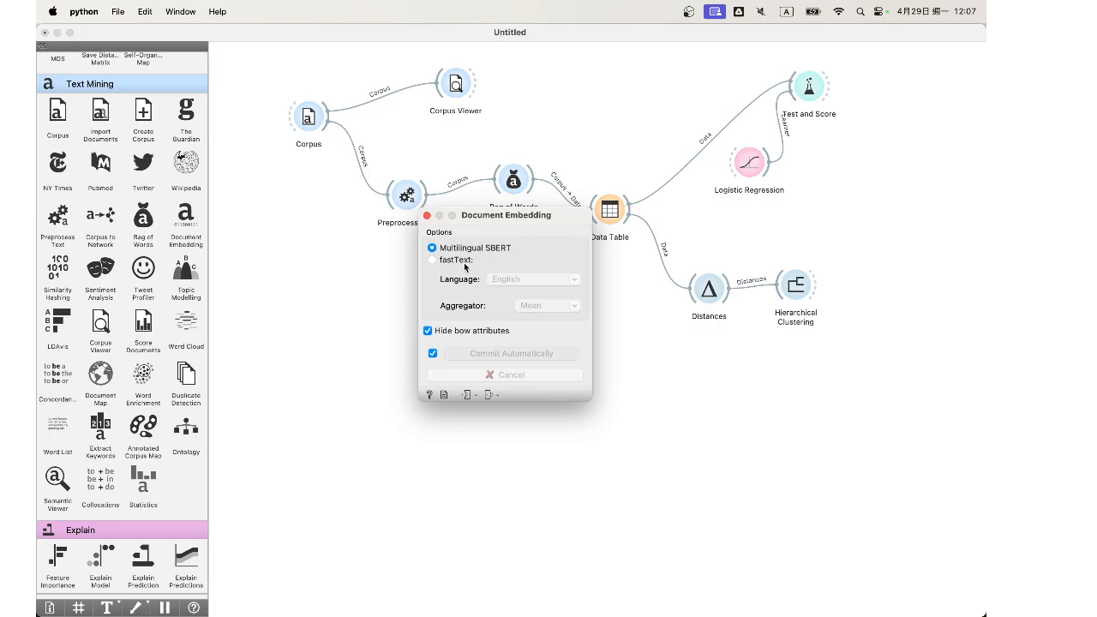
pyautogui.click(462, 259)
pyautogui.click(551, 309)
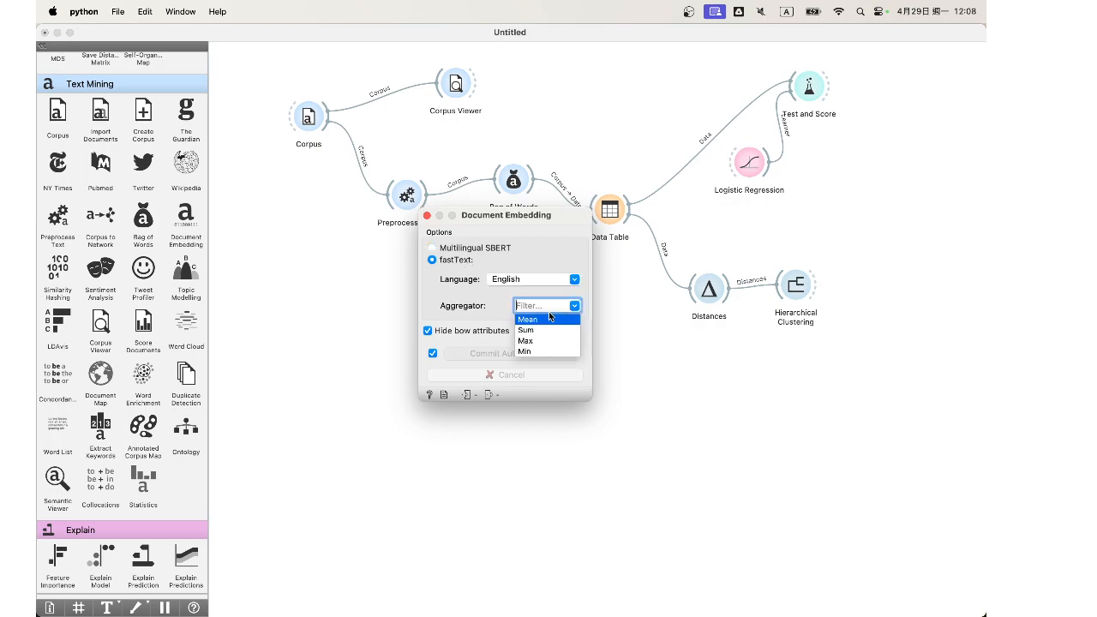
pyautogui.click(551, 316)
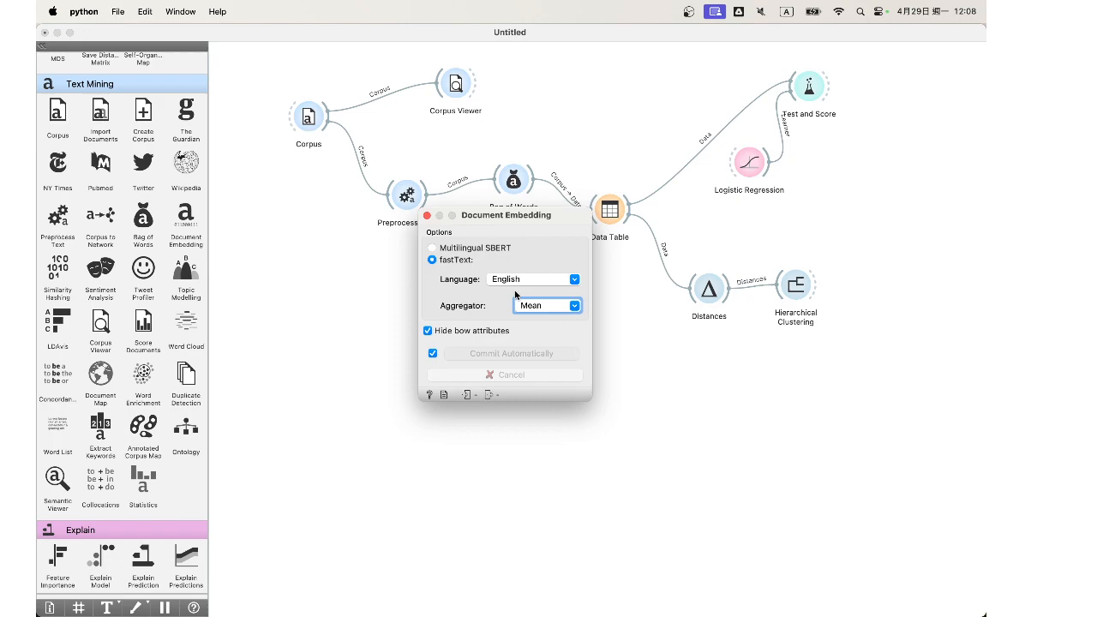
pyautogui.click(426, 215)
# Step: Link Preprocess Text to Document Embedding and add a second Data Table fed by the embedding output
pyautogui.moveTo(525, 290); pyautogui.dragTo(512, 298)
pyautogui.moveTo(425, 208); pyautogui.dragTo(527, 302)
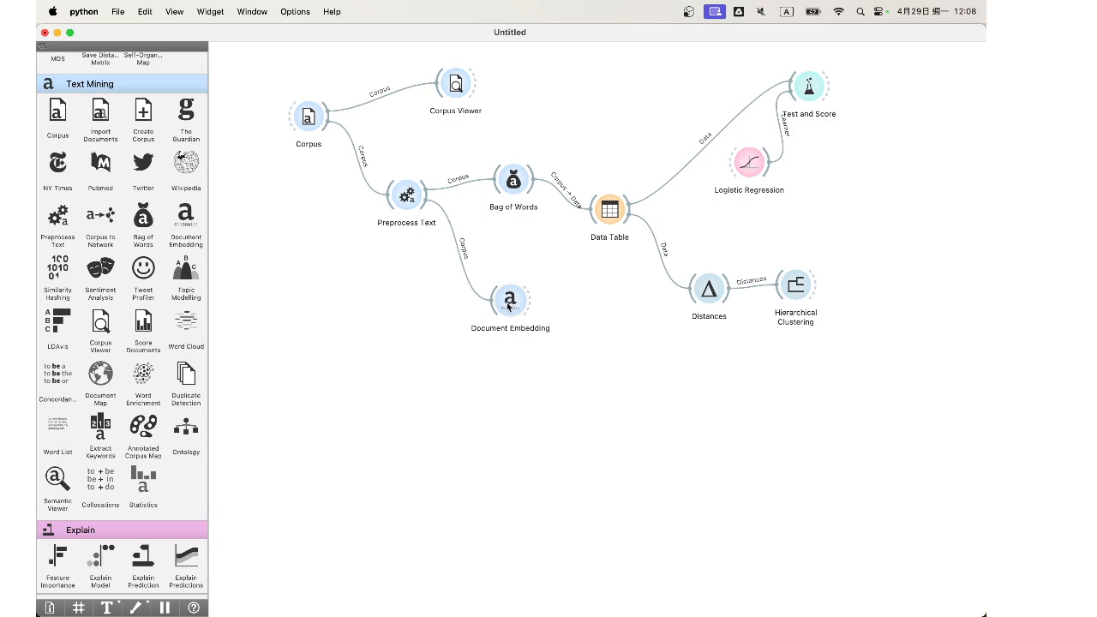
pyautogui.moveTo(545, 306); pyautogui.dragTo(616, 301)
pyautogui.click(571, 330)
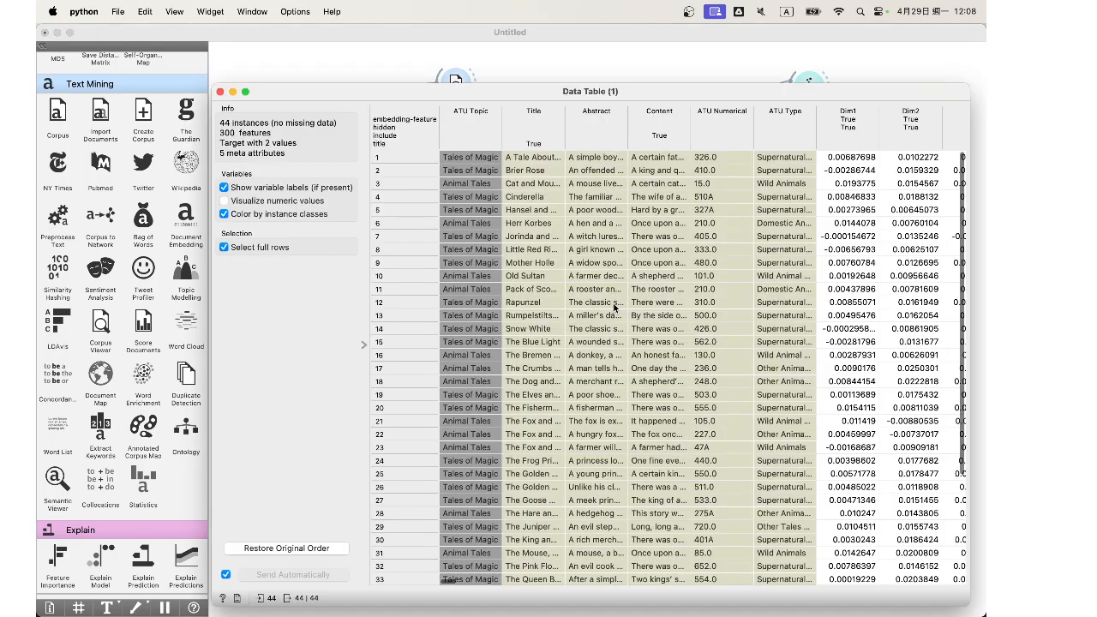
# Step: Open the document embedding's Data Table and sort its rows by ATU Topic in ascending order
pyautogui.doubleClick(616, 305)
pyautogui.click(848, 127)
pyautogui.click(445, 120)
pyautogui.click(422, 135)
pyautogui.click(422, 134)
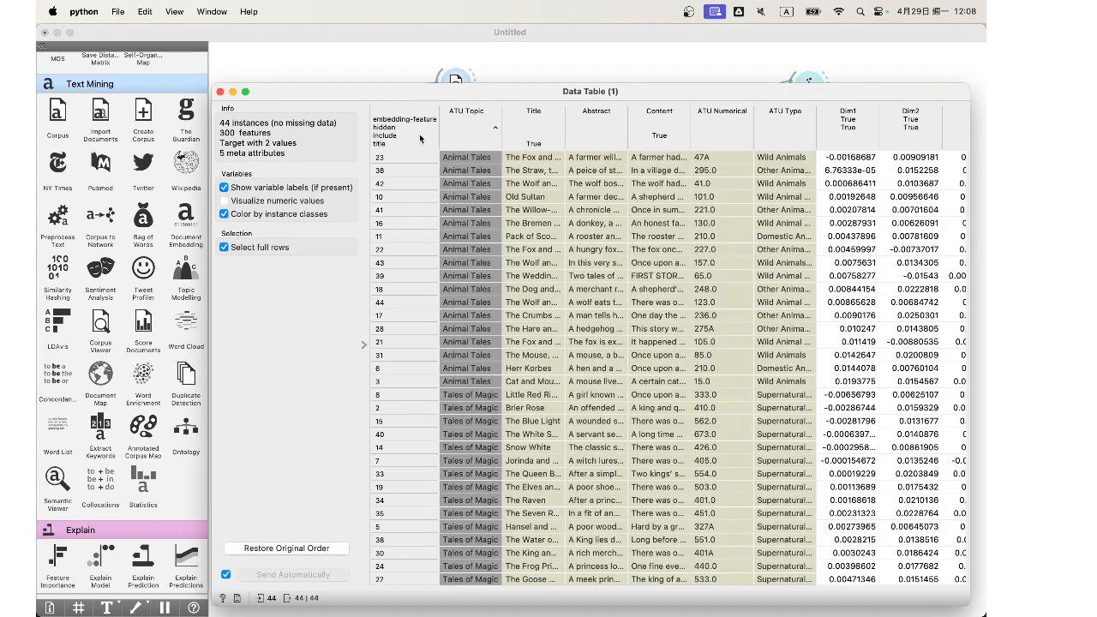
# Step: Examine the embedding columns through Dim300, widen the Content column temporarily to read the texts, and close the table
pyautogui.hscroll(10, 851, 146)
pyautogui.hscroll(20, 851, 146)
pyautogui.hscroll(15, 851, 146)
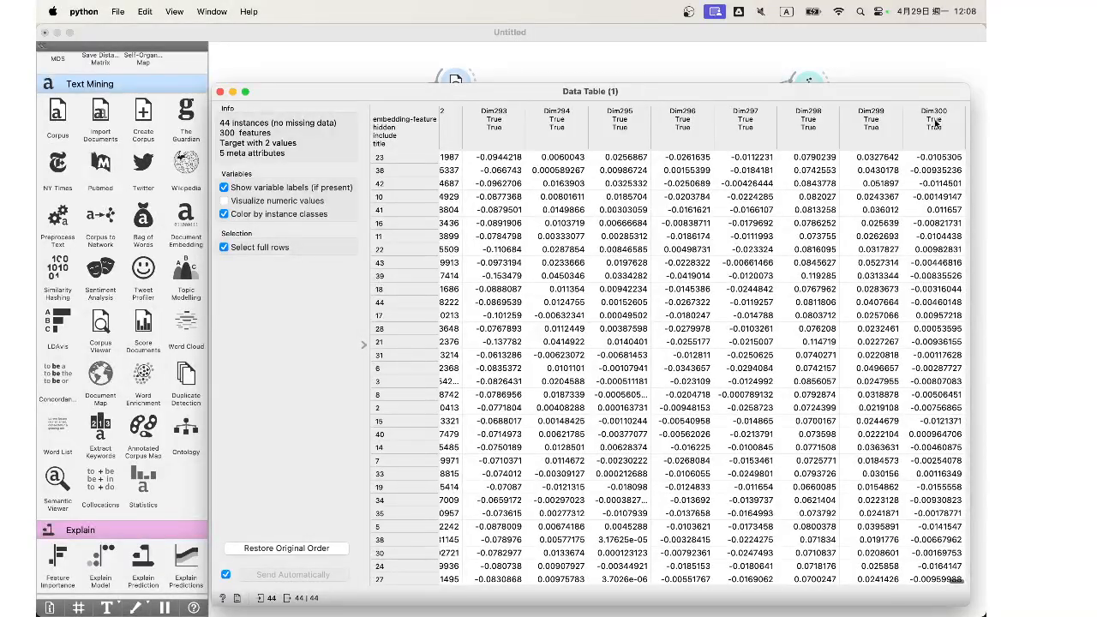
pyautogui.hscroll(-20, 936, 125)
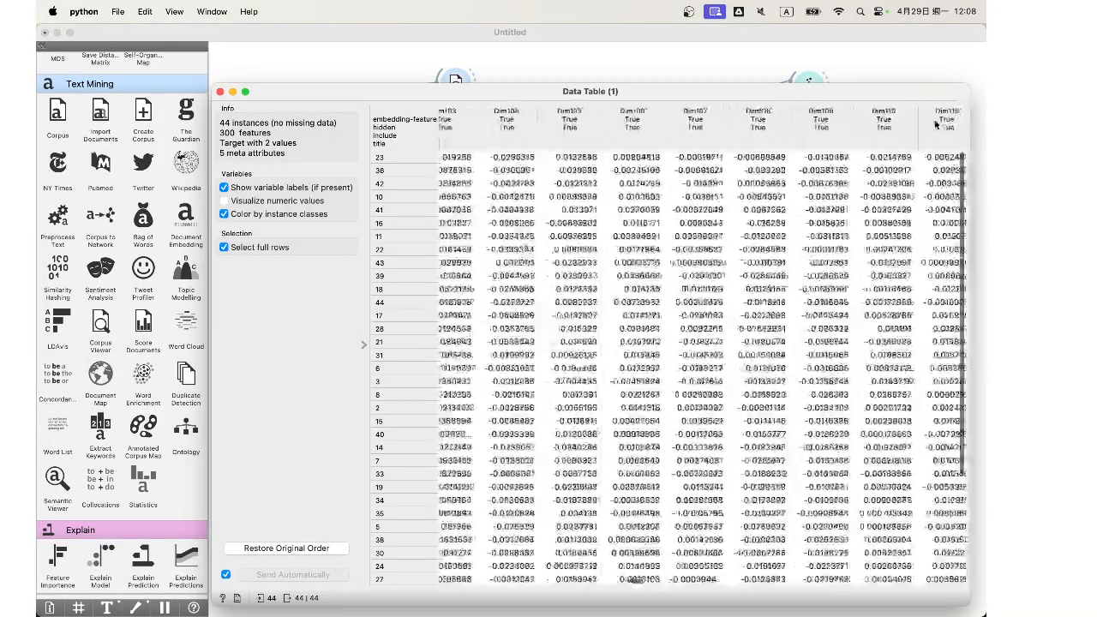
pyautogui.hscroll(-5, 936, 125)
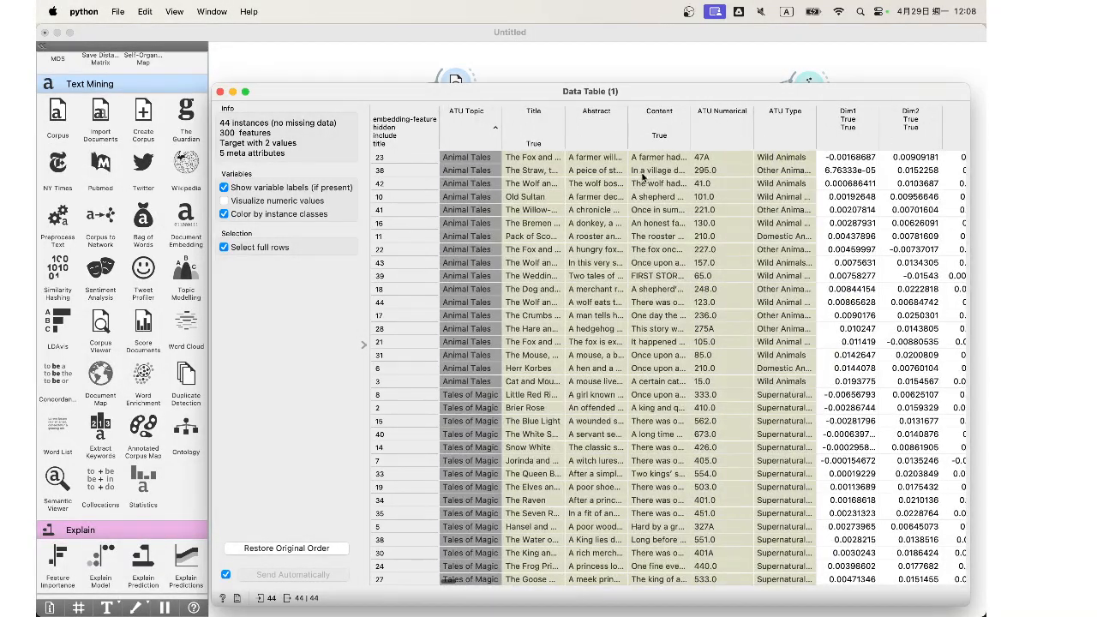
pyautogui.moveTo(690, 111); pyautogui.dragTo(937, 111)
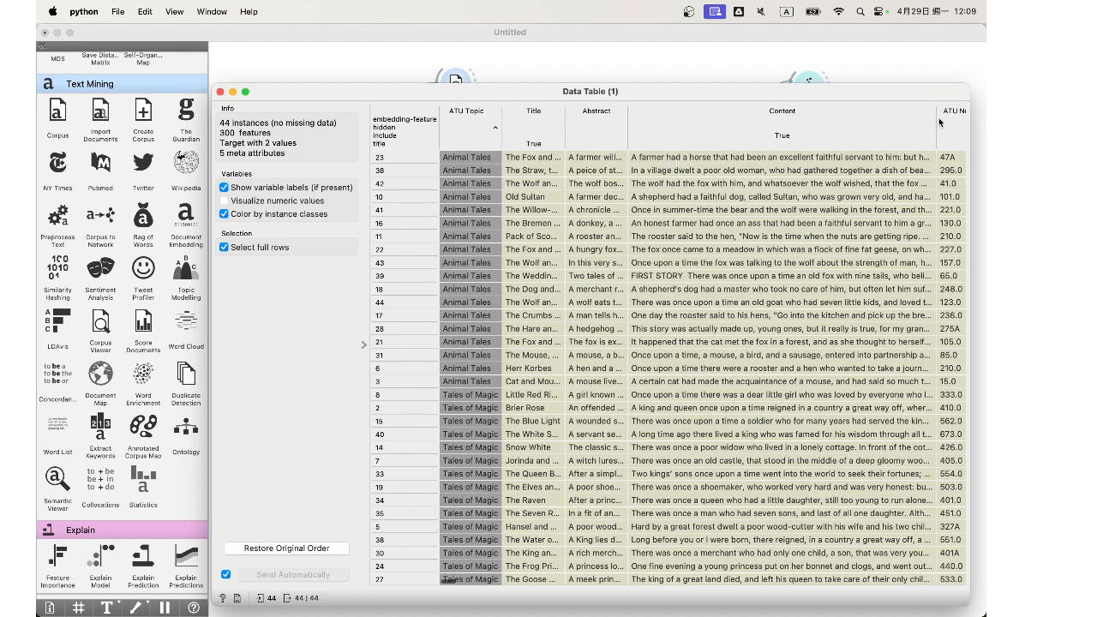
pyautogui.moveTo(938, 121); pyautogui.dragTo(702, 117)
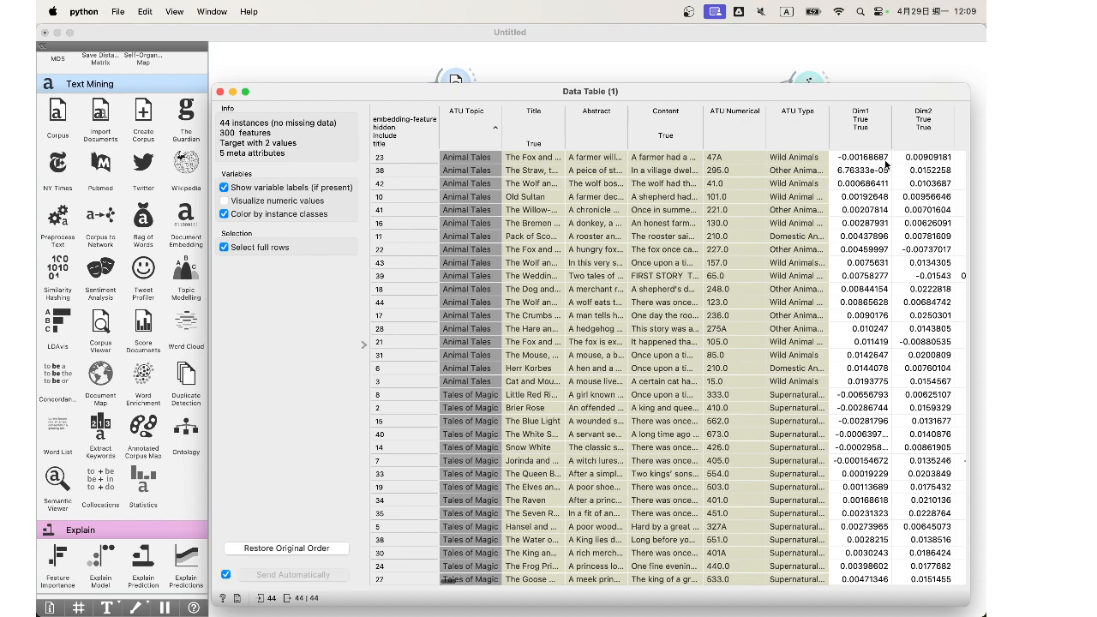
pyautogui.click(221, 94)
# Step: Add a second Test and Score widget and link the document embedding's Data Table to it
pyautogui.scroll(20, 112, 317)
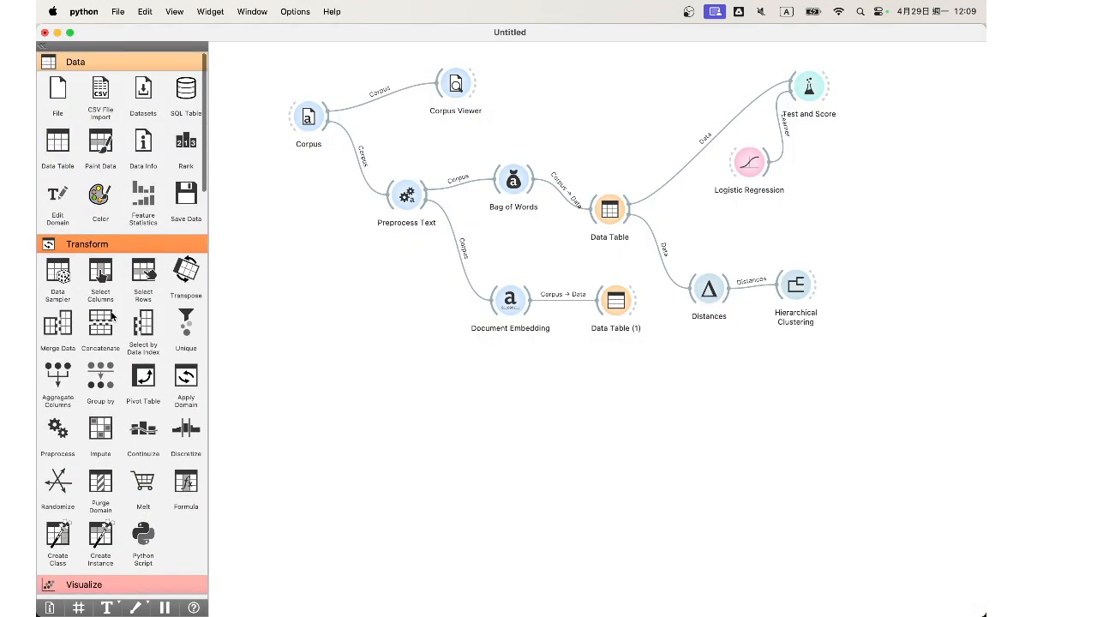
pyautogui.scroll(-6, 111, 315)
pyautogui.scroll(10, 111, 315)
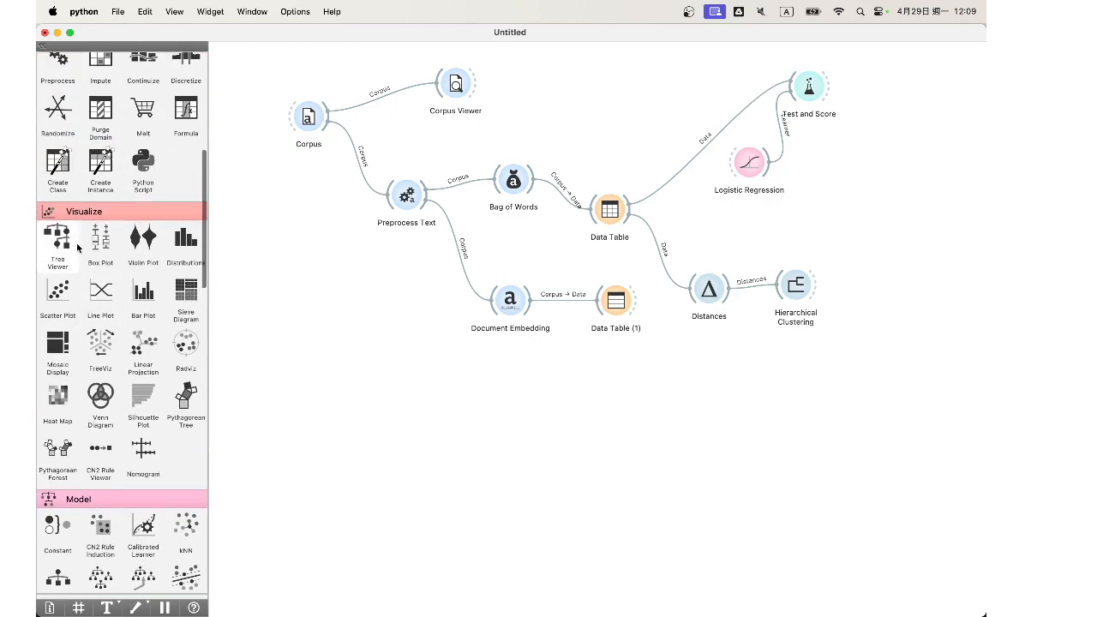
pyautogui.scroll(-10, 97, 310)
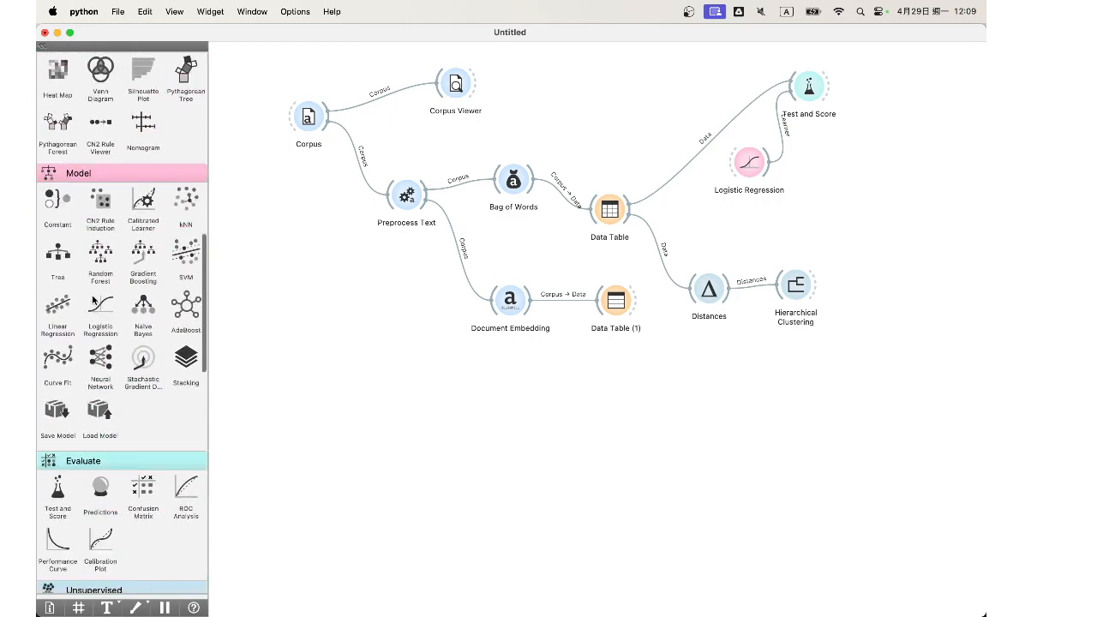
pyautogui.moveTo(72, 339); pyautogui.dragTo(697, 427)
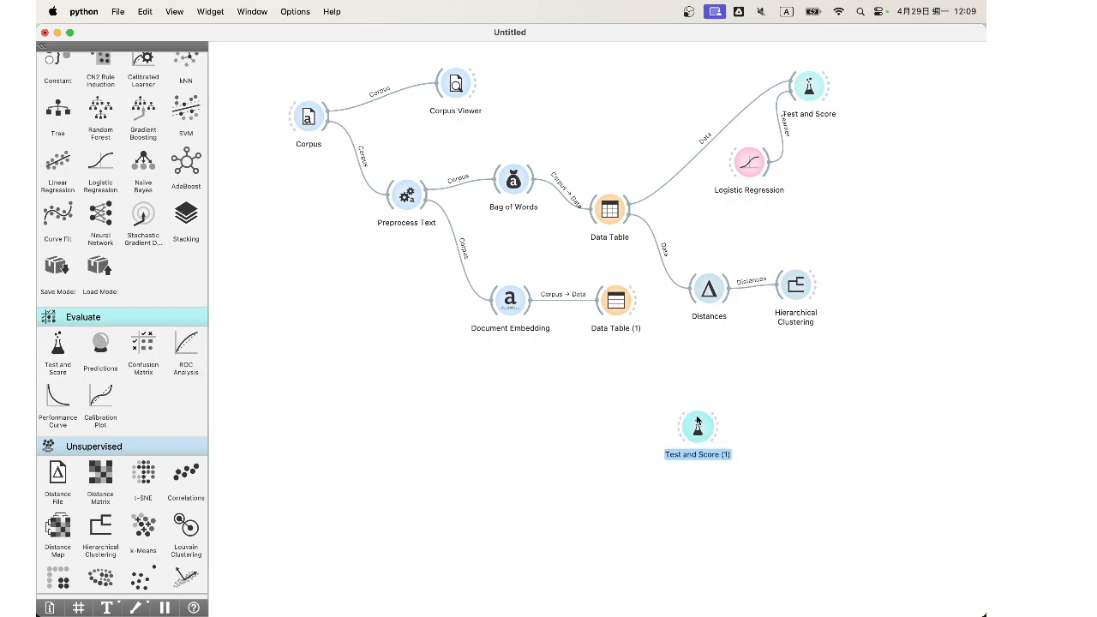
pyautogui.moveTo(635, 302); pyautogui.dragTo(695, 430)
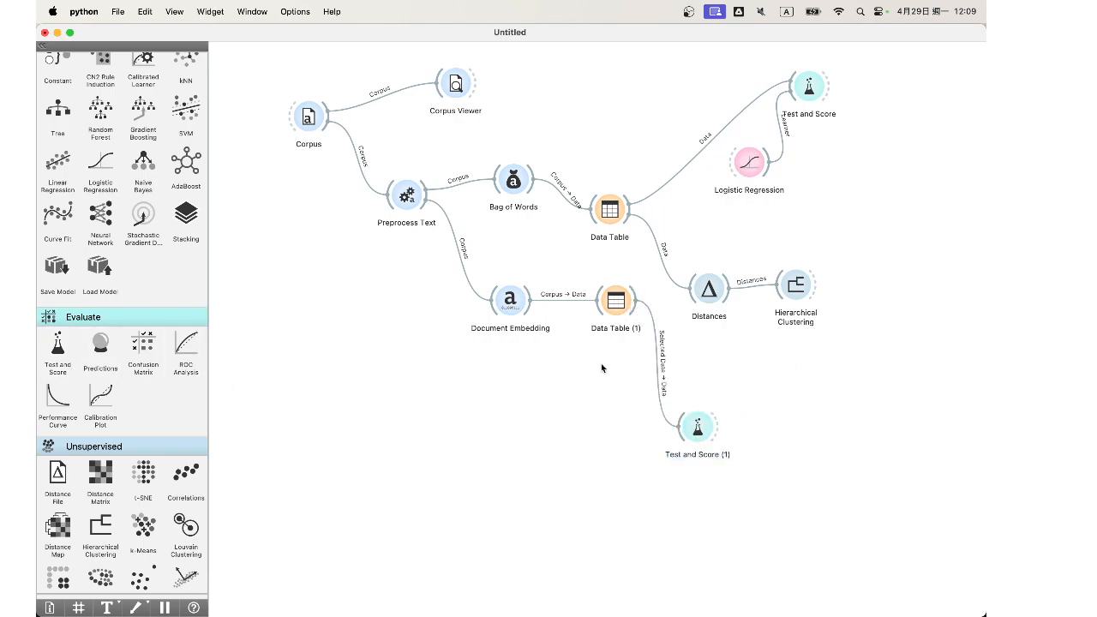
# Step: Rewire the new link so the embedding table's full Data output feeds the second Test and Score's Data input
pyautogui.doubleClick(660, 364)
pyautogui.moveTo(475, 310); pyautogui.dragTo(534, 267)
pyautogui.click(660, 397)
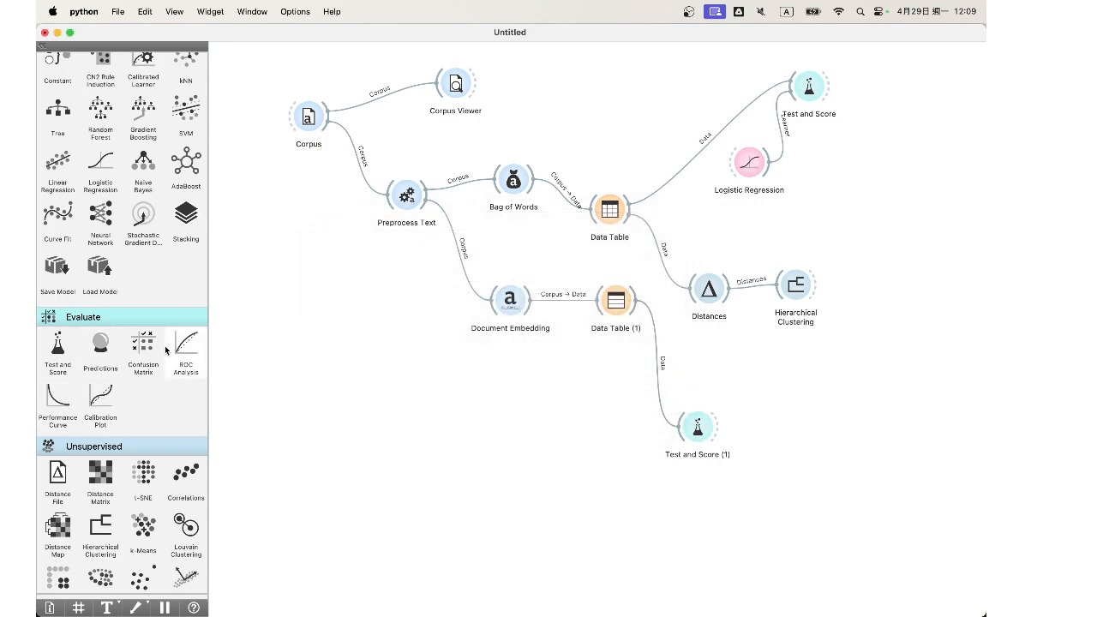
# Step: Connect a new Logistic Regression learner to the second Test and Score and review its cross-validation scores
pyautogui.scroll(3, 176, 356)
pyautogui.moveTo(97, 324)
pyautogui.mouseDown()
pyautogui.moveTo(652, 591)
pyautogui.moveTo(611, 484)
pyautogui.moveTo(685, 432)
pyautogui.mouseUp()
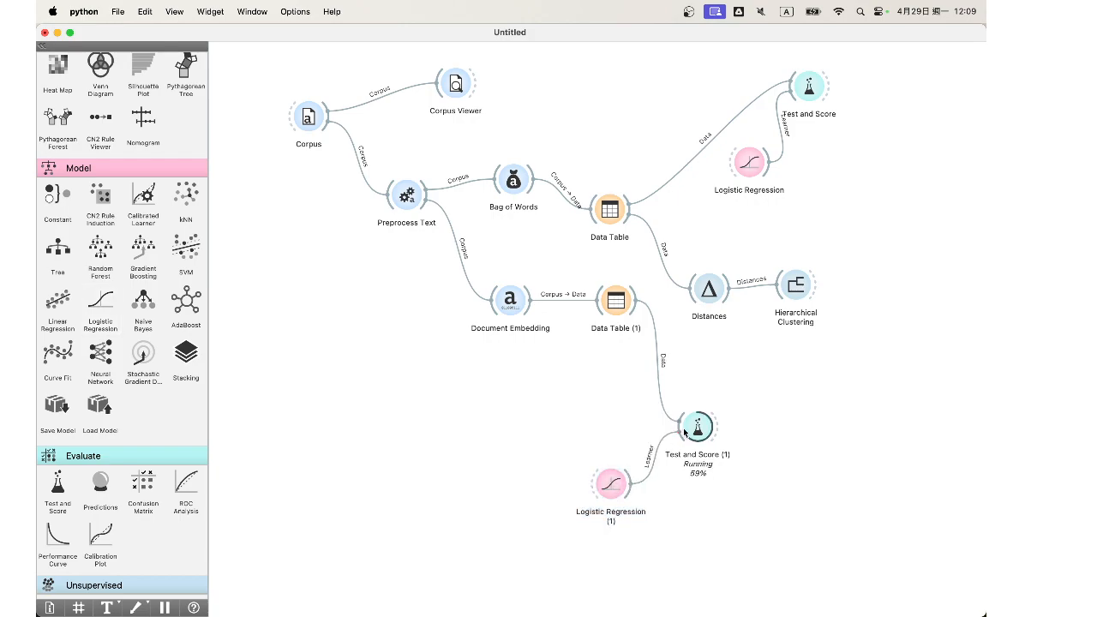
pyautogui.doubleClick(697, 425)
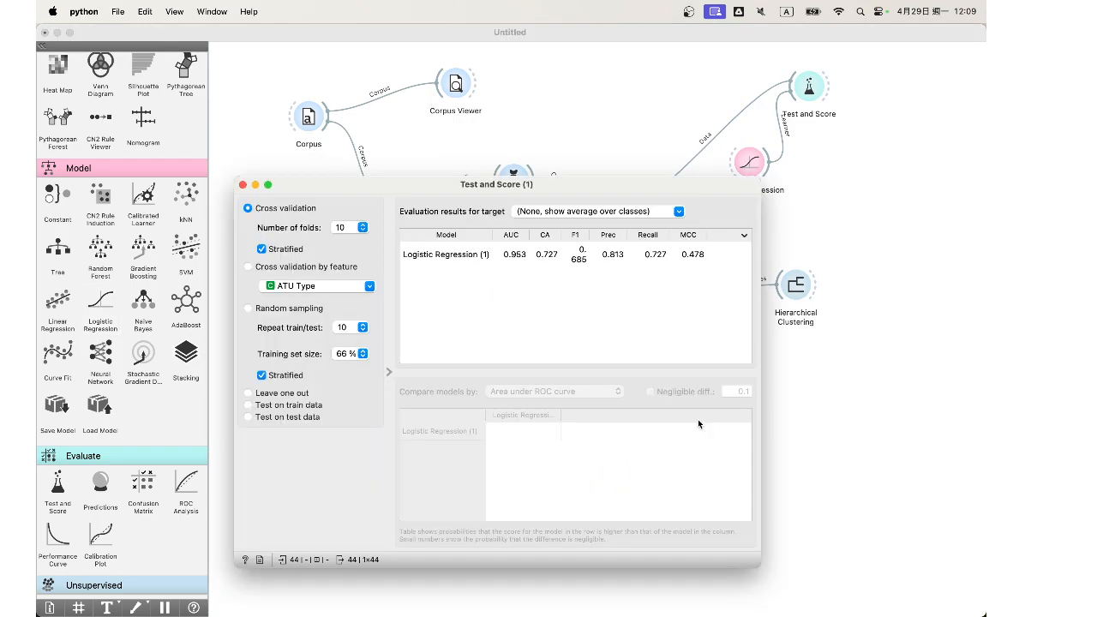
pyautogui.click(555, 257)
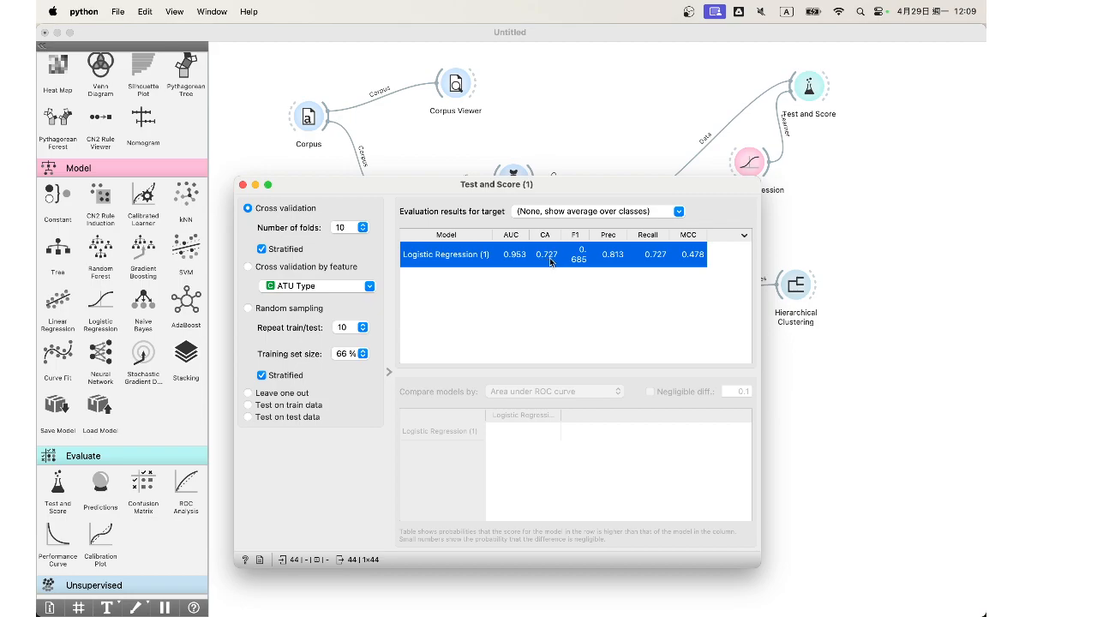
pyautogui.click(243, 185)
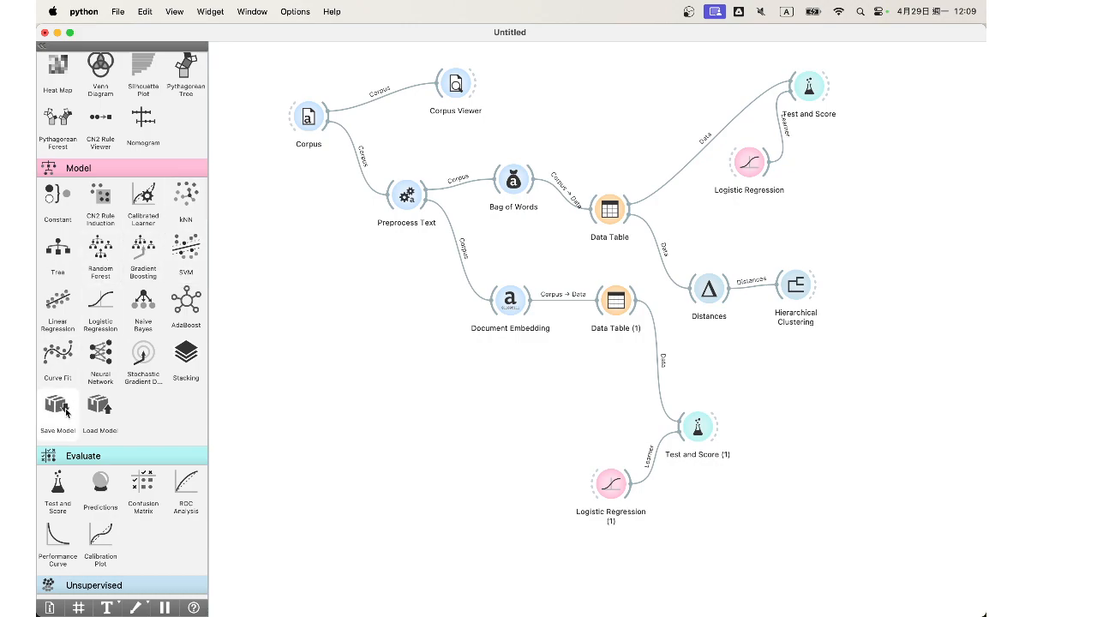
# Step: Add a Neural Network widget and connect it as another learner to the second Test and Score
pyautogui.moveTo(100, 356); pyautogui.dragTo(695, 424)
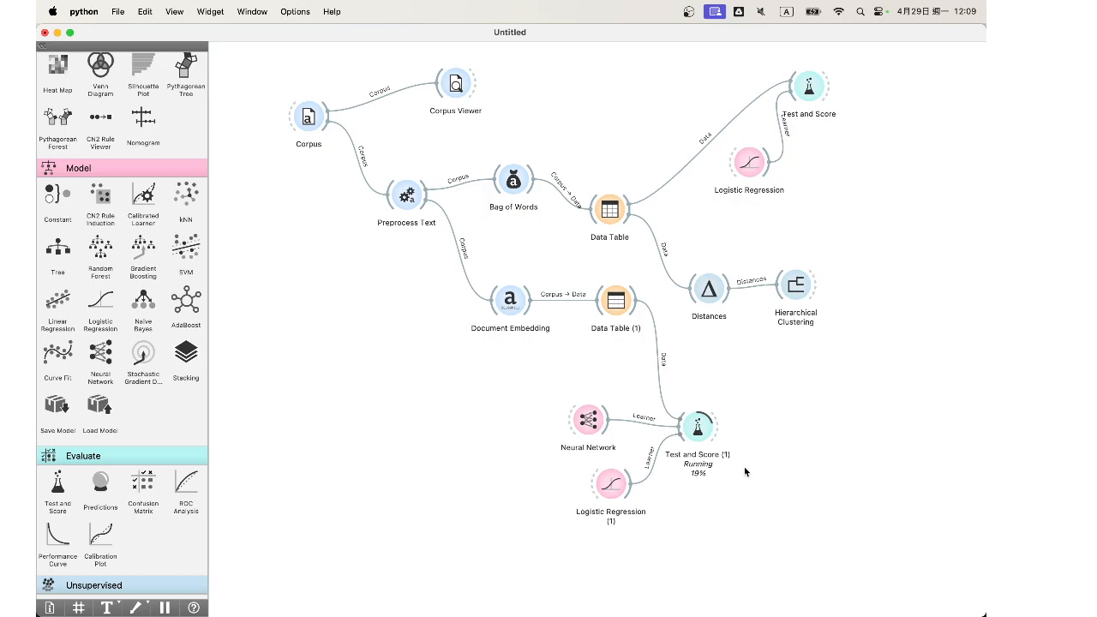
pyautogui.scroll(-10, 122, 325)
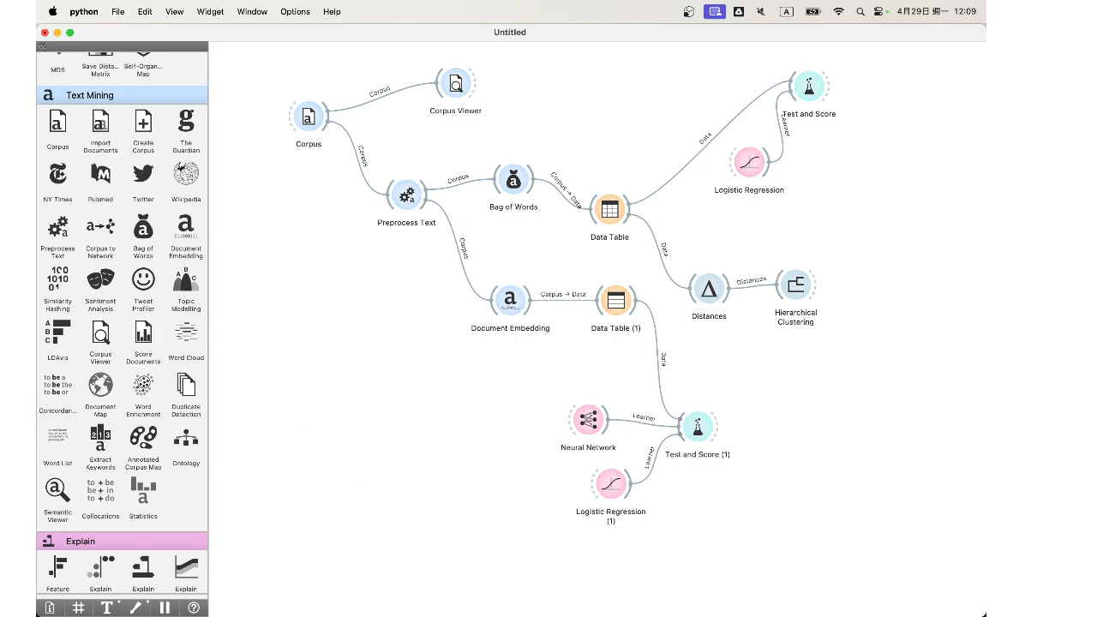
# Step: Switch to Safari and open the Data Science for Cybersecurity 2024 page of the Advanced Technologies and Services Laboratory site
pyautogui.moveTo(383, 612)
pyautogui.click(354, 597)
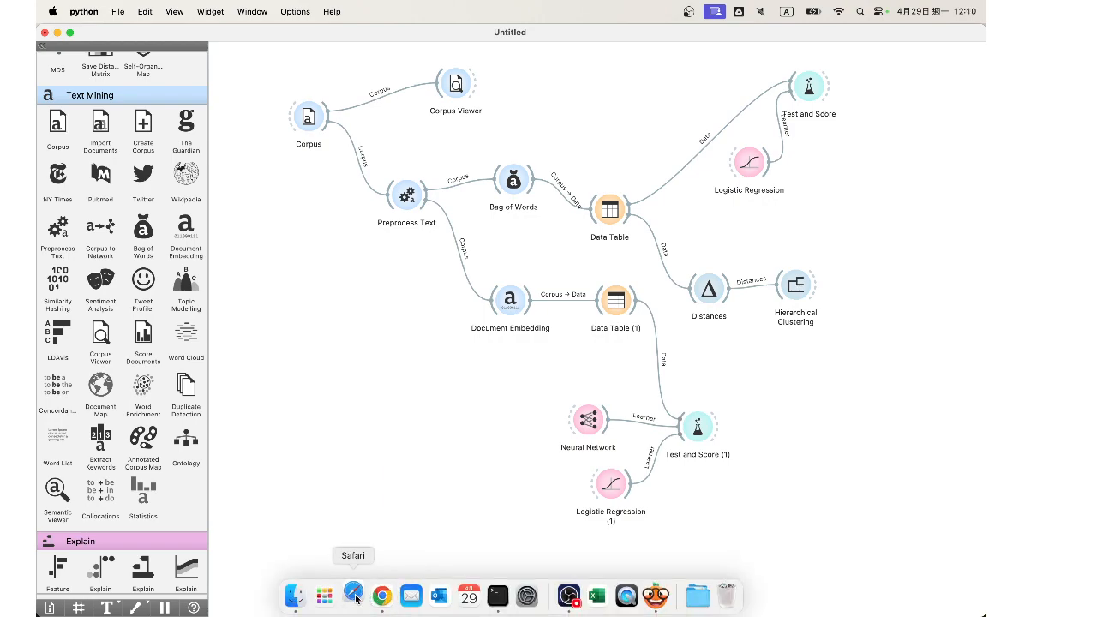
pyautogui.write('site')
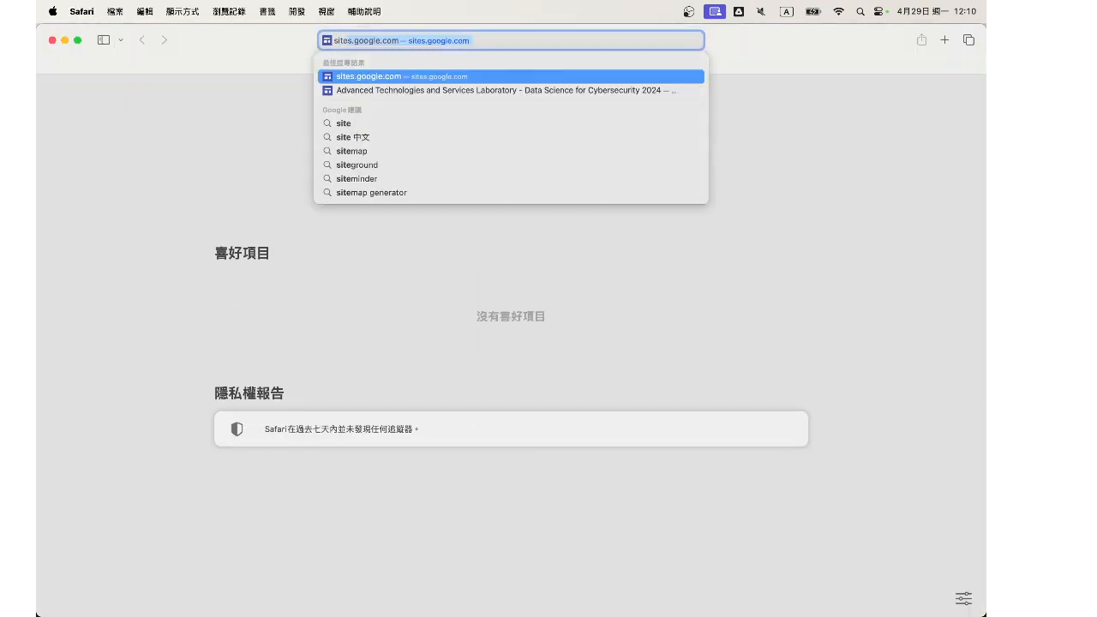
pyautogui.press('Down')
pyautogui.press('Return')
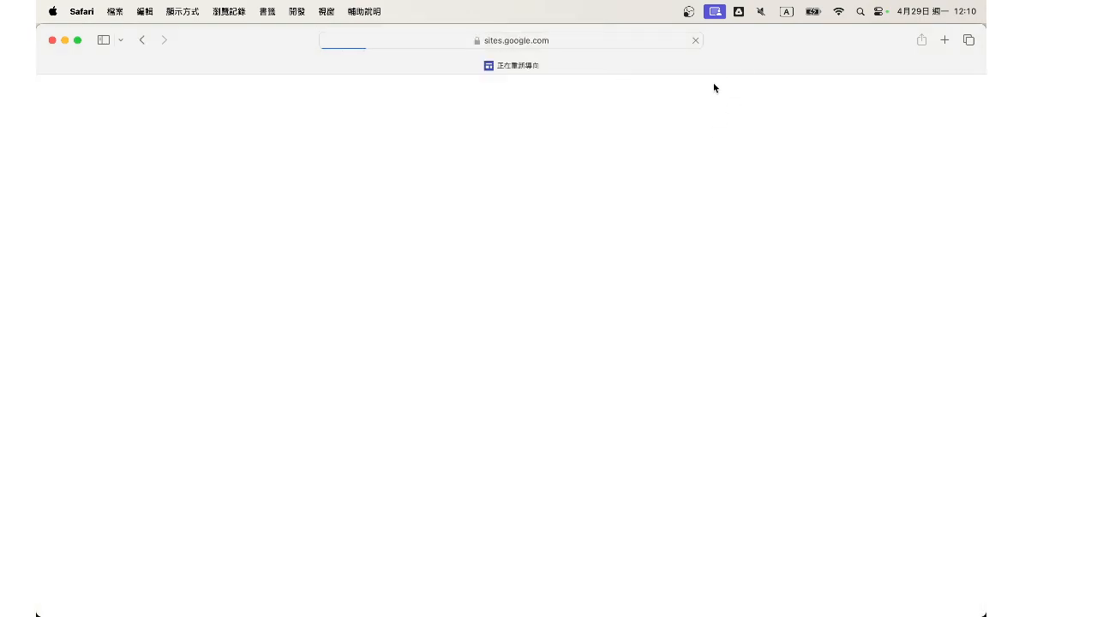
pyautogui.moveTo(726, 94)
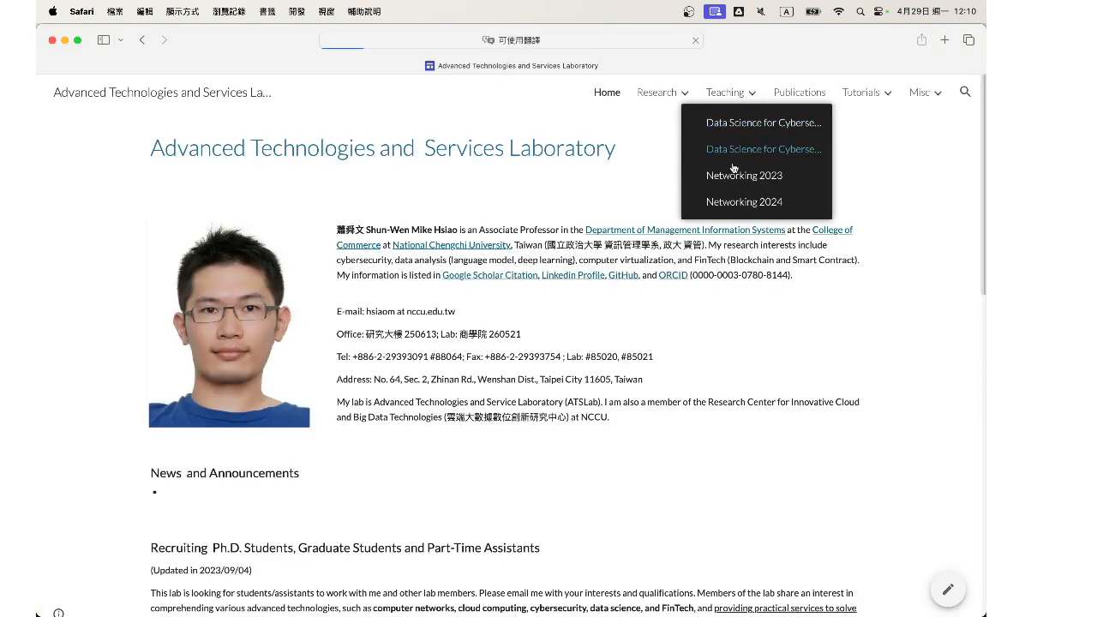
pyautogui.click(728, 148)
# Step: Examine the DS4CS-24 schedule down to the Language Model classes and their Orange references, and switch back to Orange
pyautogui.scroll(-20, 554, 335)
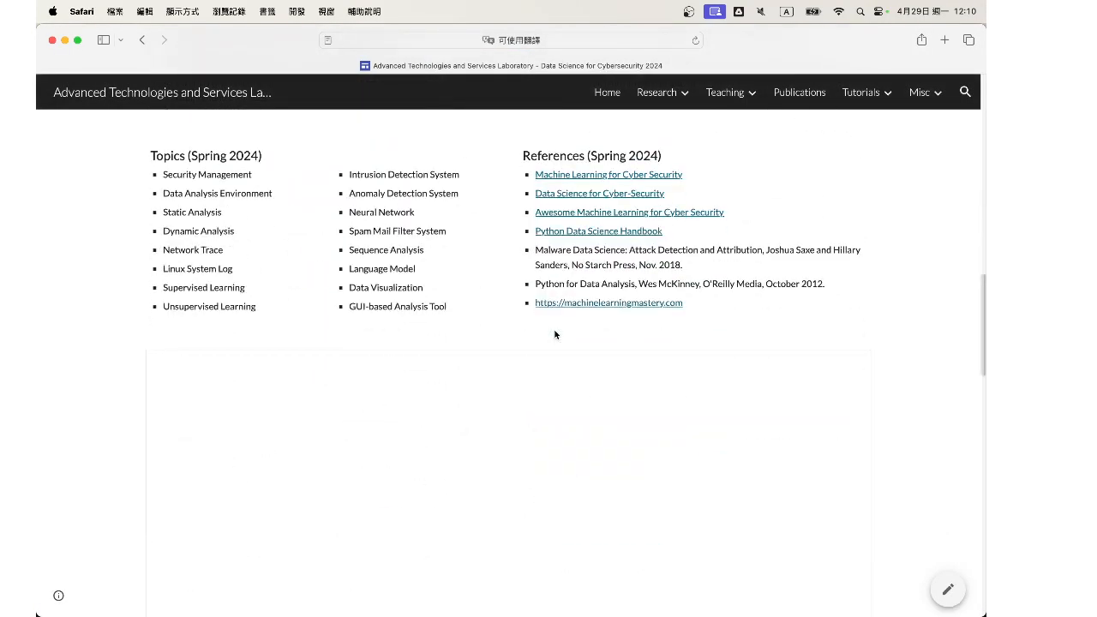
pyautogui.scroll(-5, 136, 286)
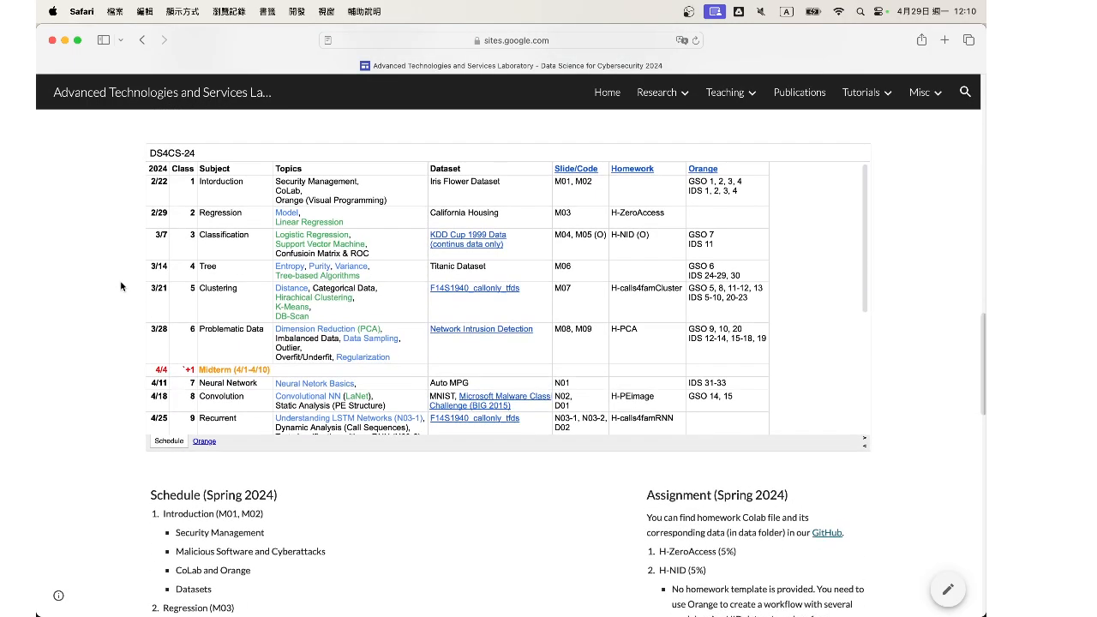
pyautogui.scroll(-3, 611, 322)
pyautogui.scroll(3, 611, 321)
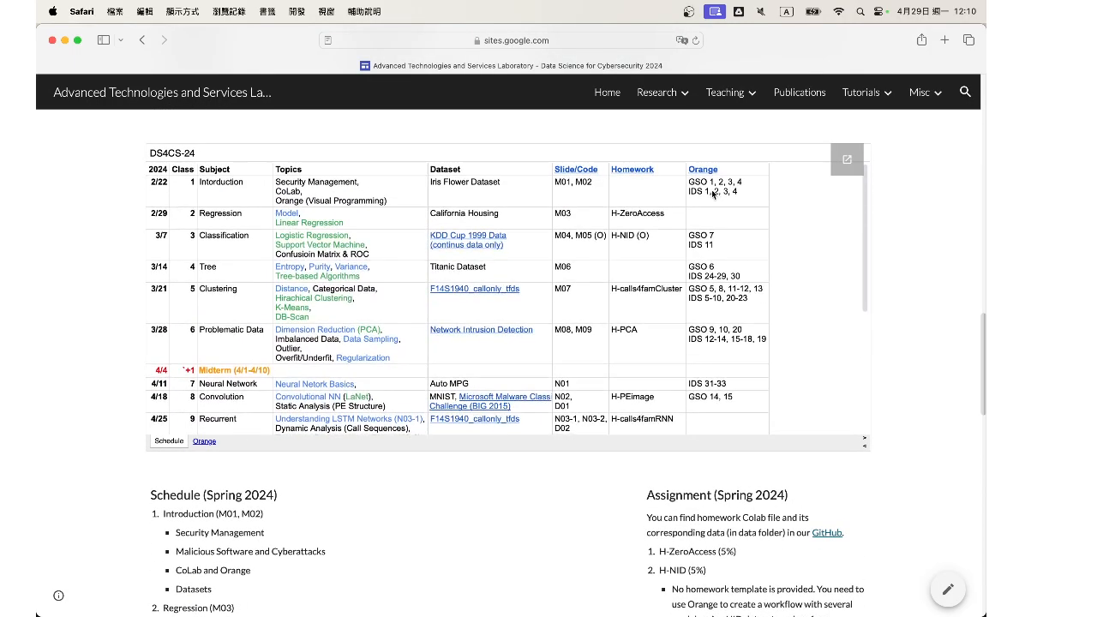
pyautogui.scroll(-6, 735, 269)
pyautogui.scroll(2, 734, 269)
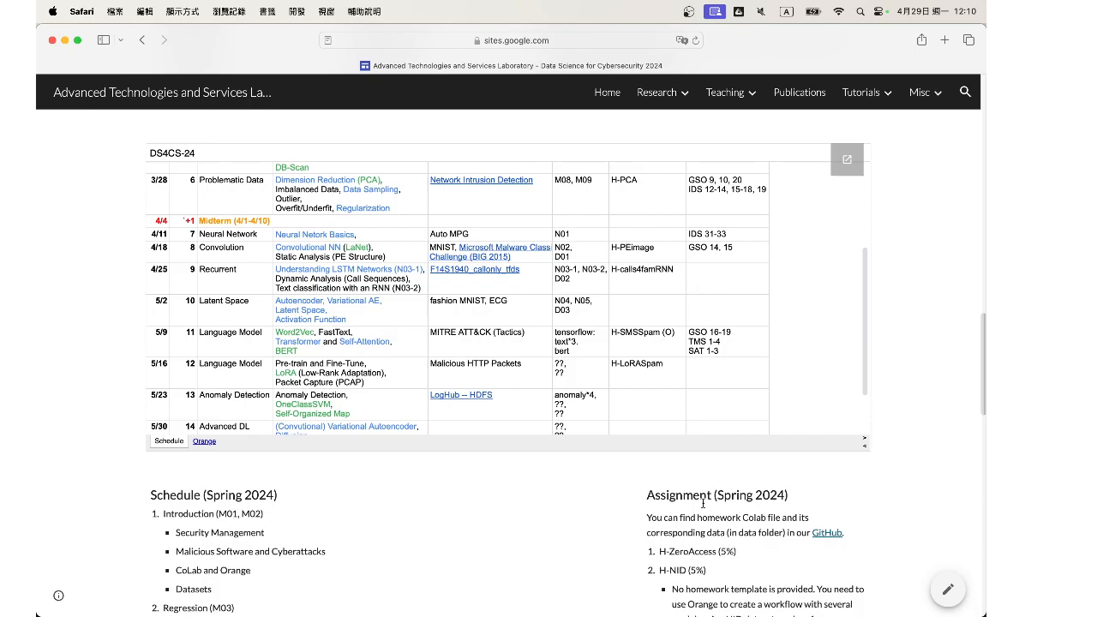
pyautogui.hotkey('ctrl', 'Up')
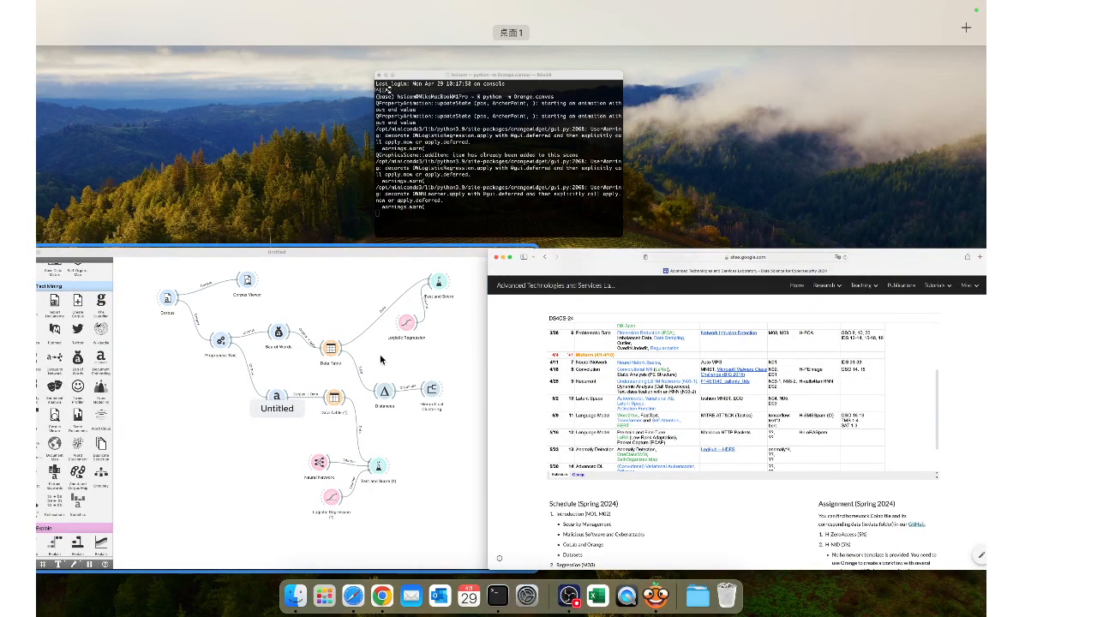
pyautogui.click(380, 360)
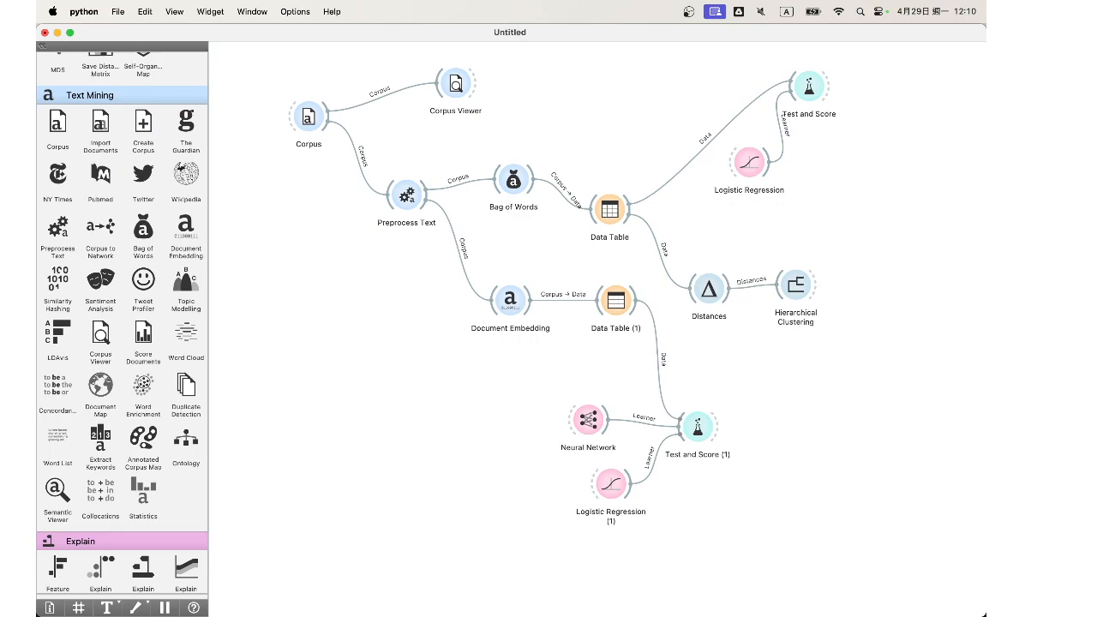